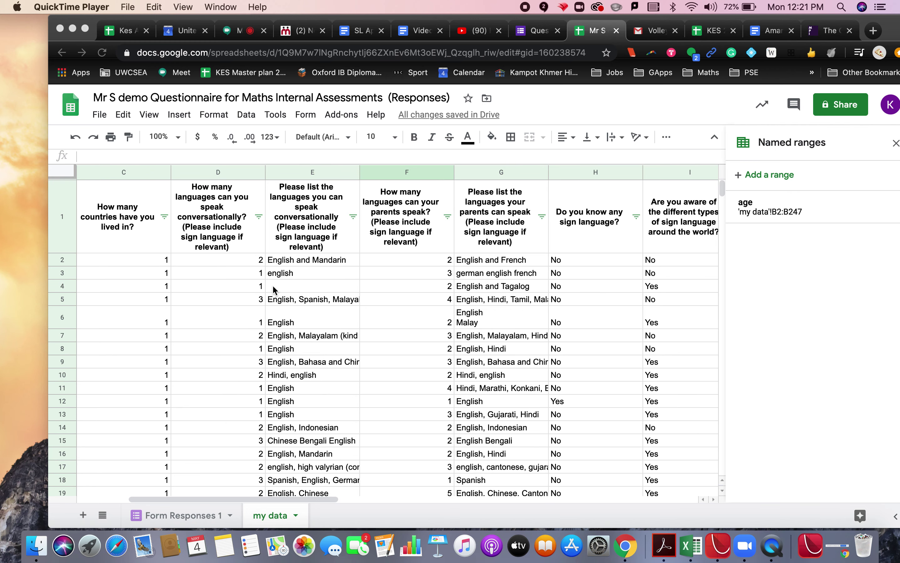
- Sort the survey responses by column D, languages spoken, A→Z
{"action": "left_click", "coordinate": [223, 228]}
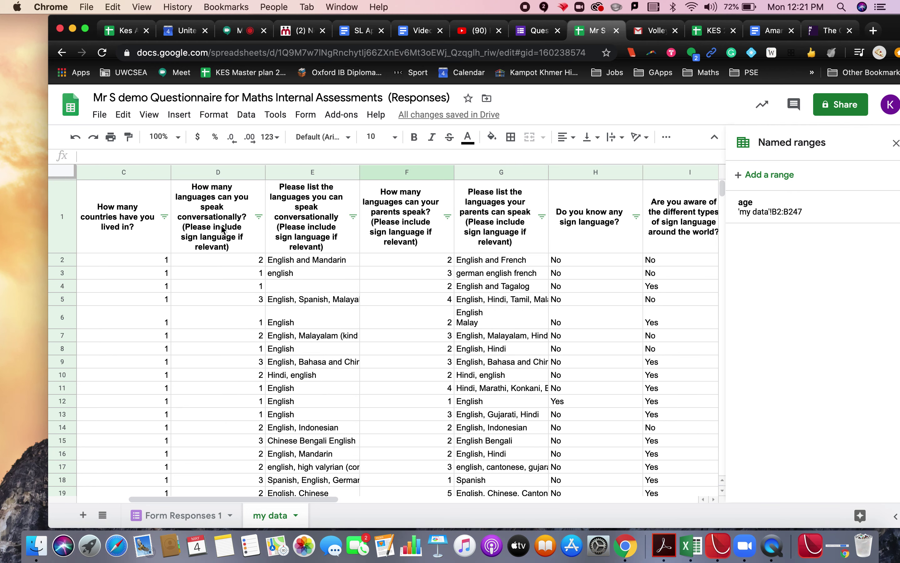
{"action": "left_click", "coordinate": [223, 229]}
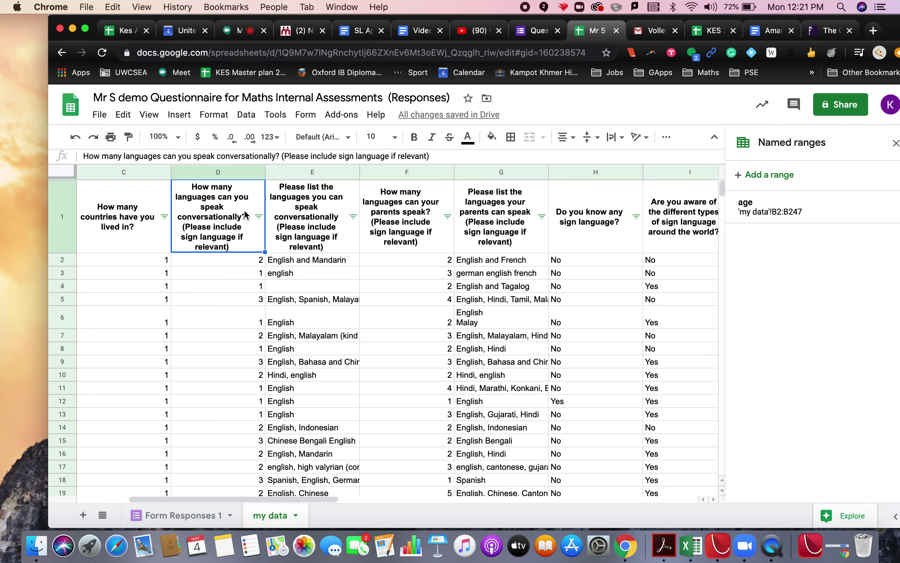
{"action": "left_click", "coordinate": [259, 261]}
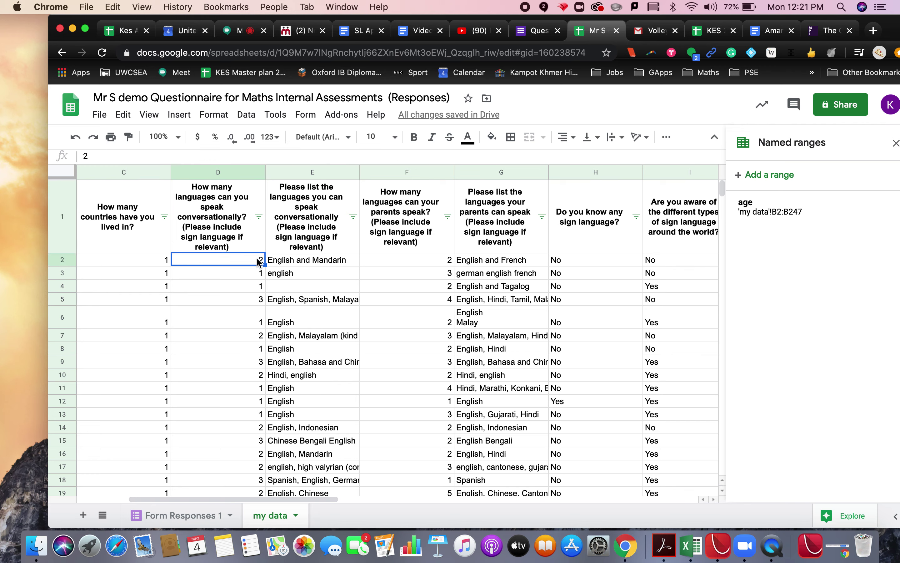
{"action": "left_click", "coordinate": [259, 216]}
{"action": "left_click", "coordinate": [200, 236]}
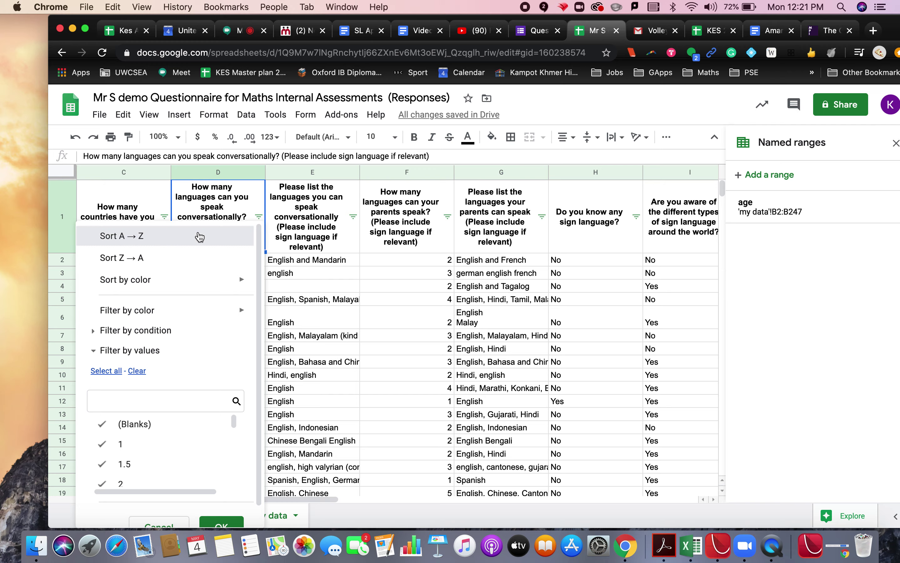
- Scroll to the end of the sorted data and select D234, the last numeric answer
{"action": "left_click", "coordinate": [233, 262]}
{"action": "scroll", "coordinate": [233, 262], "scroll_direction": "down", "scroll_amount": 20}
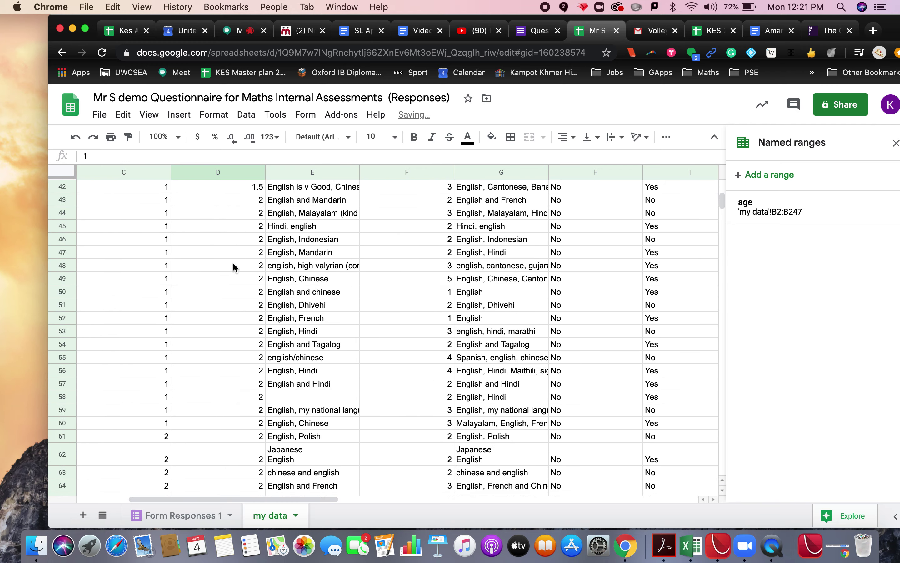
{"action": "scroll", "coordinate": [233, 261], "scroll_direction": "down", "scroll_amount": 20}
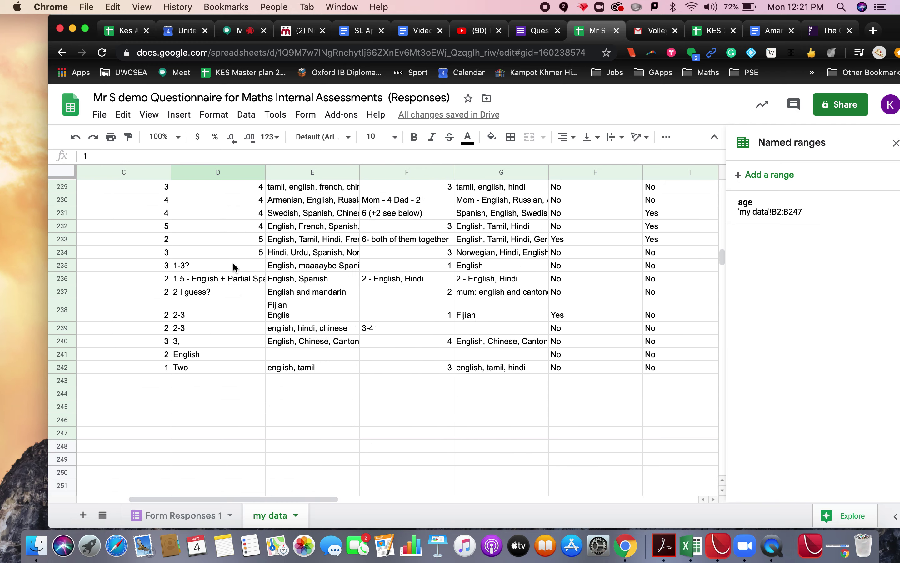
{"action": "scroll", "coordinate": [233, 261], "scroll_direction": "up", "scroll_amount": 10}
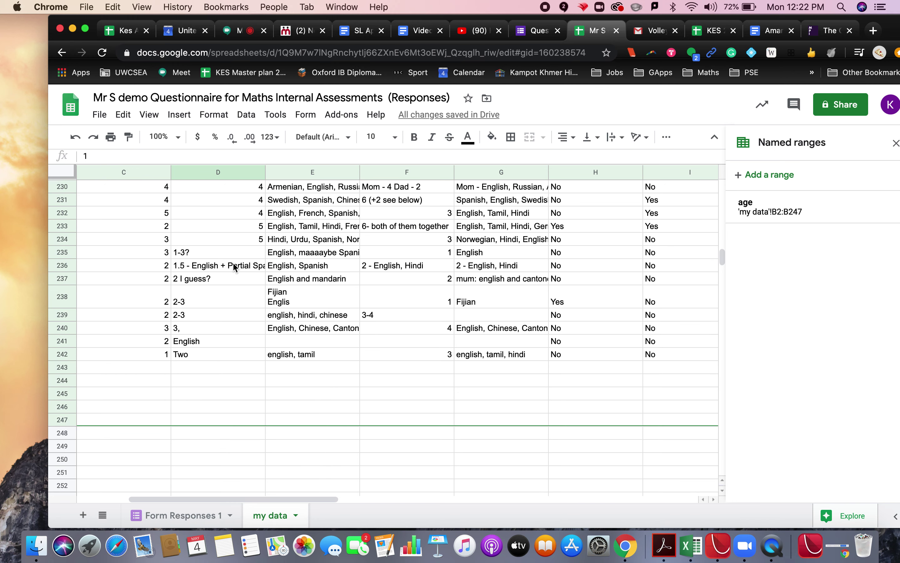
{"action": "left_click", "coordinate": [260, 242]}
{"action": "left_click", "coordinate": [192, 256]}
{"action": "left_click", "coordinate": [192, 264]}
{"action": "left_click", "coordinate": [192, 279]}
{"action": "left_click", "coordinate": [192, 294]}
{"action": "left_click", "coordinate": [192, 313]}
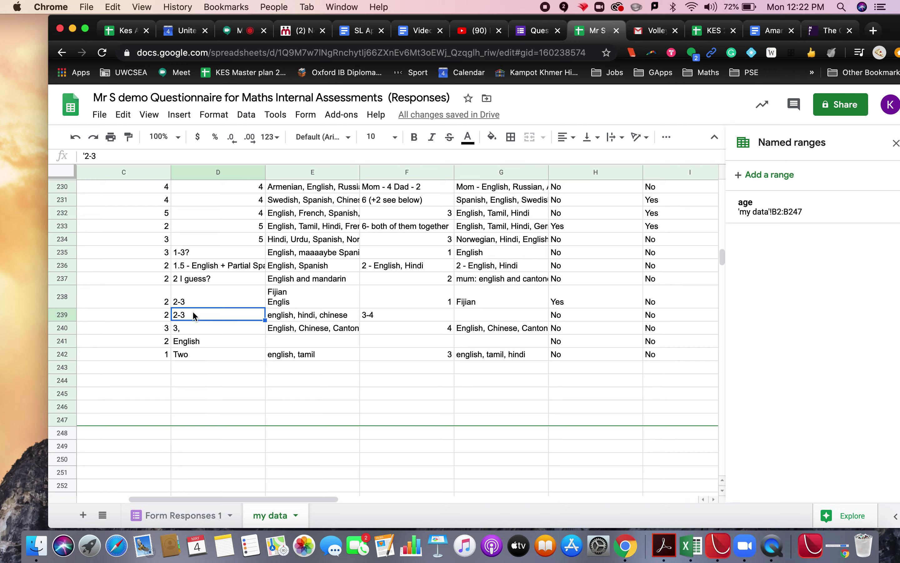
{"action": "left_click", "coordinate": [192, 327]}
{"action": "left_click", "coordinate": [200, 340]}
{"action": "left_click", "coordinate": [202, 352]}
{"action": "left_click", "coordinate": [222, 254]}
{"action": "left_click_drag", "start_coordinate": [223, 255], "coordinate": [233, 358]}
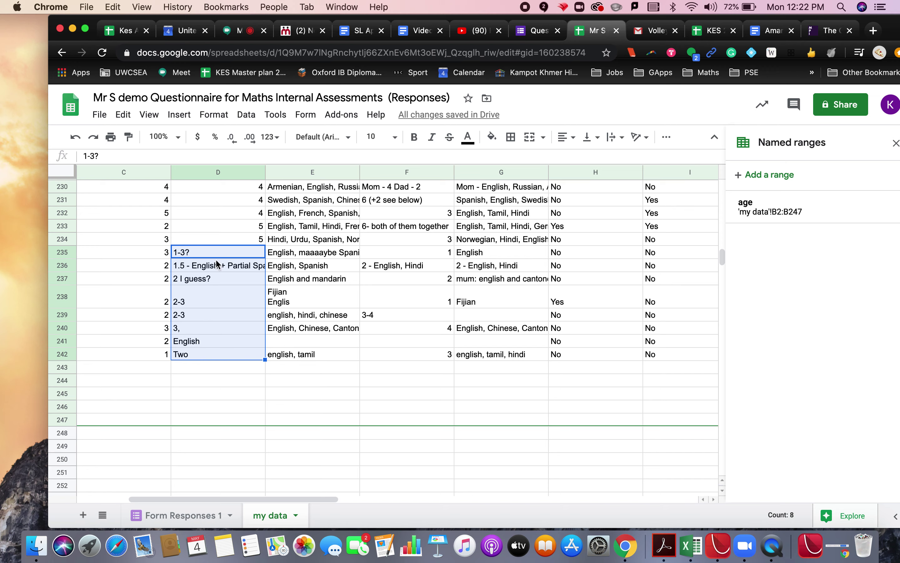
{"action": "left_click", "coordinate": [212, 280]}
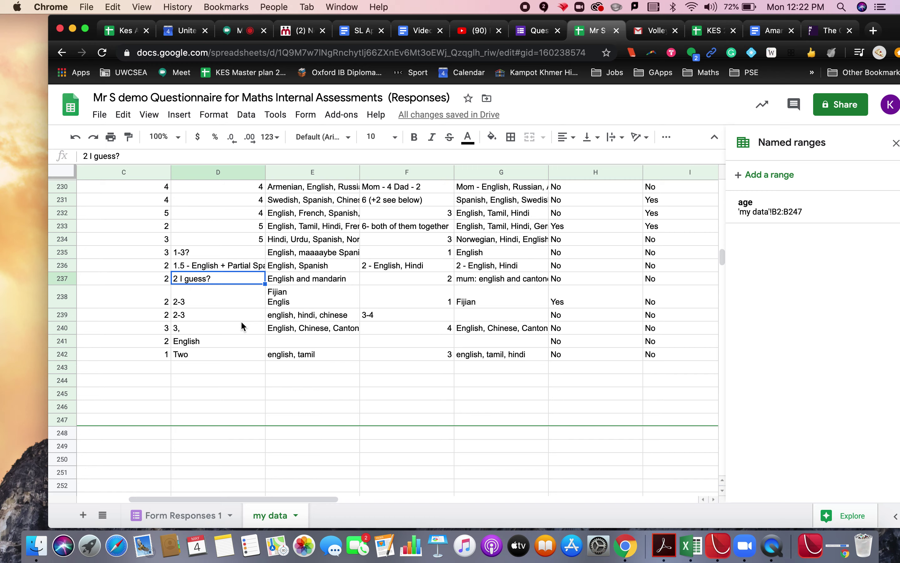
{"action": "scroll", "coordinate": [241, 321], "scroll_direction": "up", "scroll_amount": 20}
{"action": "scroll", "coordinate": [241, 321], "scroll_direction": "left", "scroll_amount": 2}
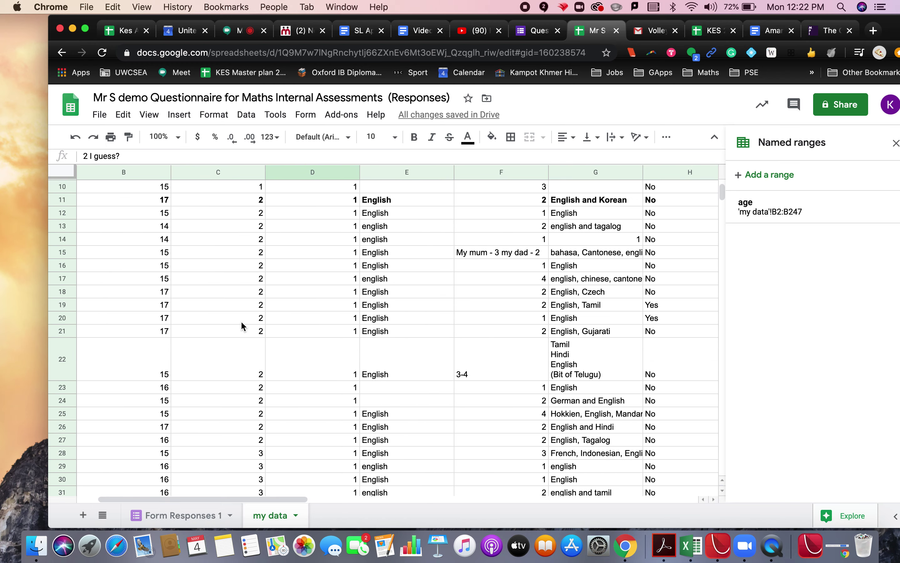
- Return to the top of the sheet and select C2, the first value in column C
{"action": "scroll", "coordinate": [241, 321], "scroll_direction": "up", "scroll_amount": 5}
{"action": "scroll", "coordinate": [241, 321], "scroll_direction": "left", "scroll_amount": 1}
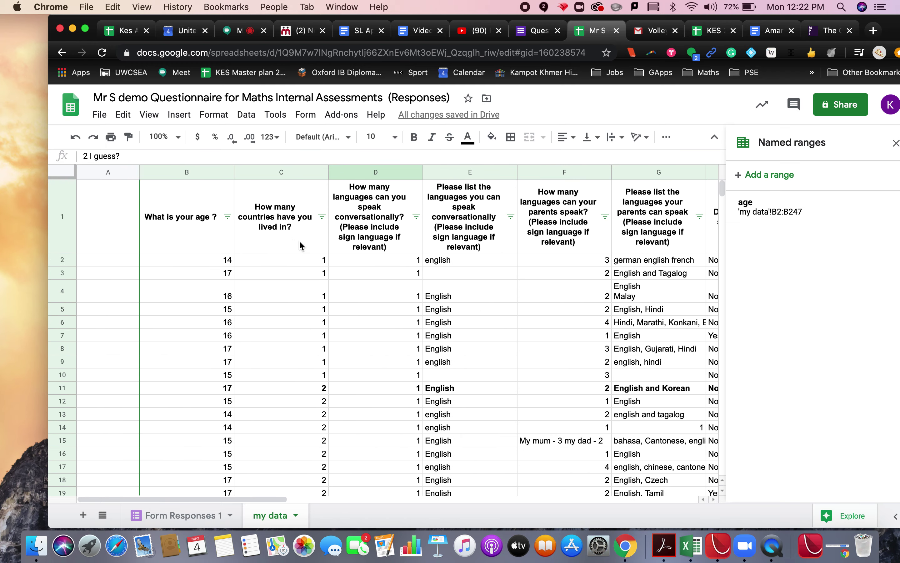
{"action": "left_click", "coordinate": [308, 262]}
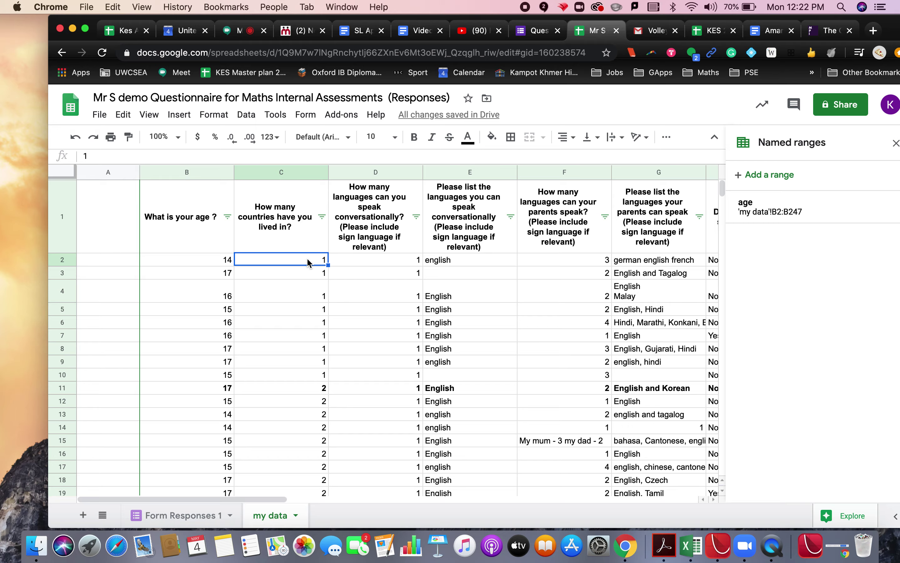
{"action": "scroll", "coordinate": [308, 262], "scroll_direction": "down", "scroll_amount": 20}
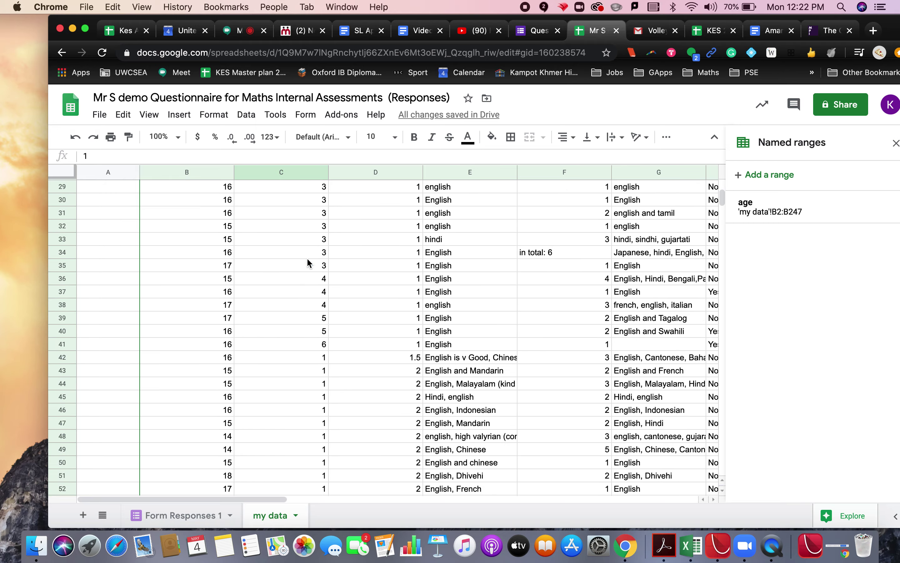
{"action": "scroll", "coordinate": [307, 262], "scroll_direction": "down", "scroll_amount": 20}
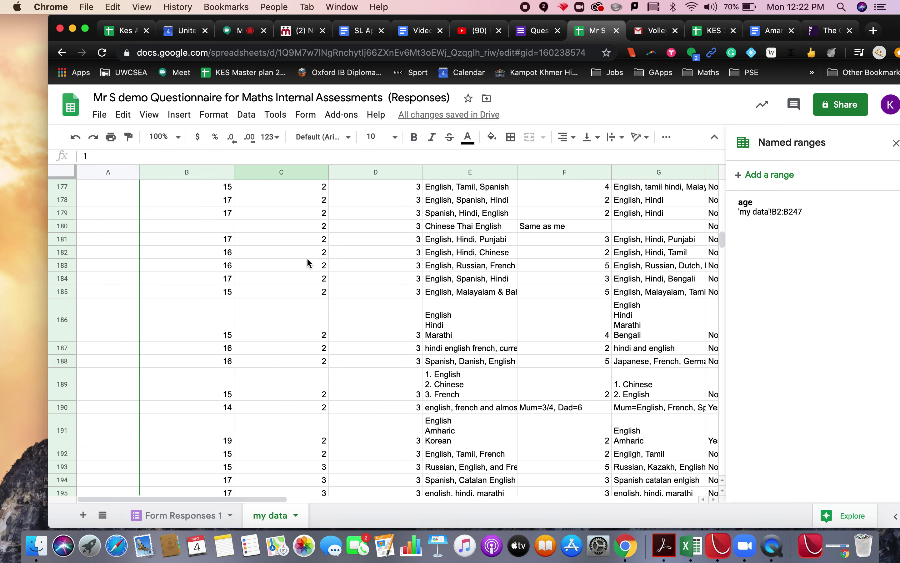
{"action": "scroll", "coordinate": [307, 262], "scroll_direction": "up", "scroll_amount": 5}
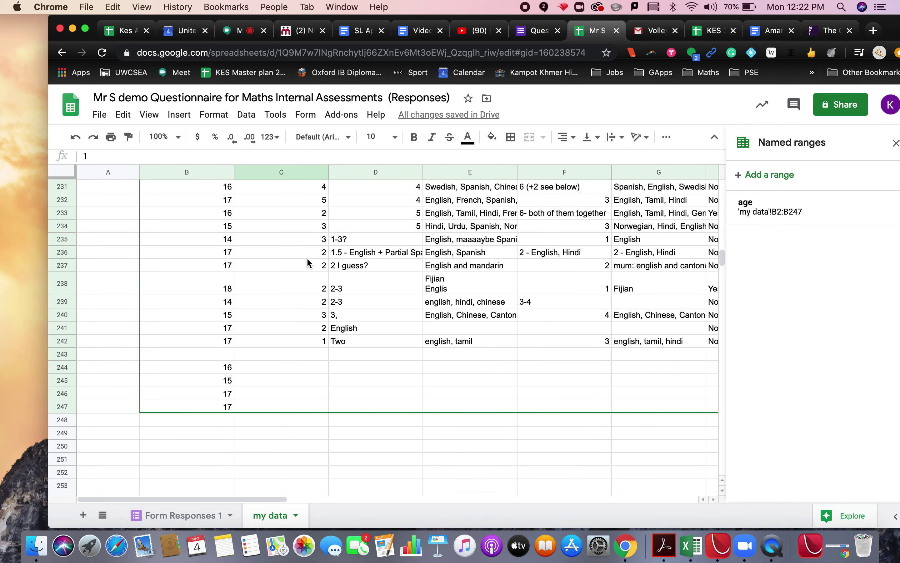
{"action": "scroll", "coordinate": [307, 262], "scroll_direction": "down", "scroll_amount": 7}
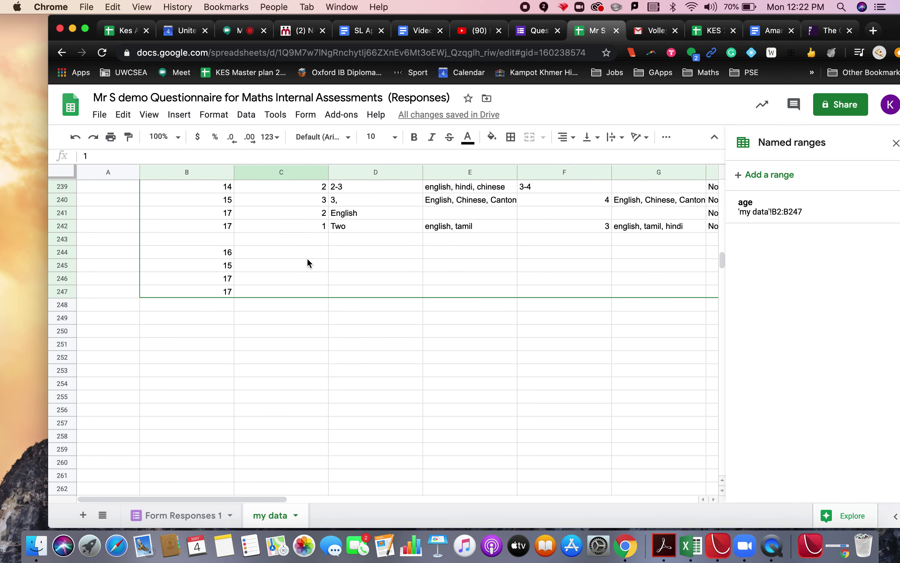
{"action": "scroll", "coordinate": [308, 262], "scroll_direction": "up", "scroll_amount": 3}
{"action": "scroll", "coordinate": [308, 262], "scroll_direction": "up", "scroll_amount": 20}
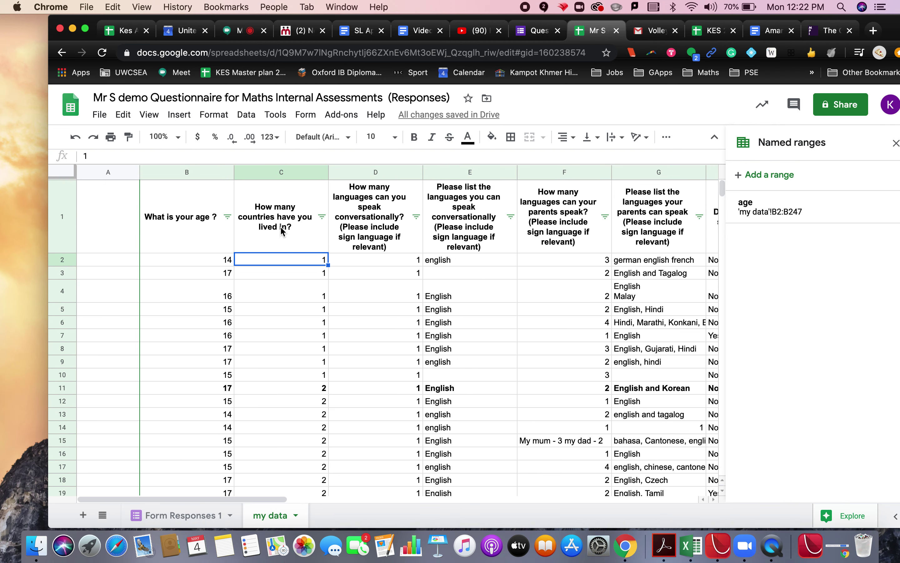
- Select the language answers from D2 down to D234
{"action": "left_click", "coordinate": [383, 229]}
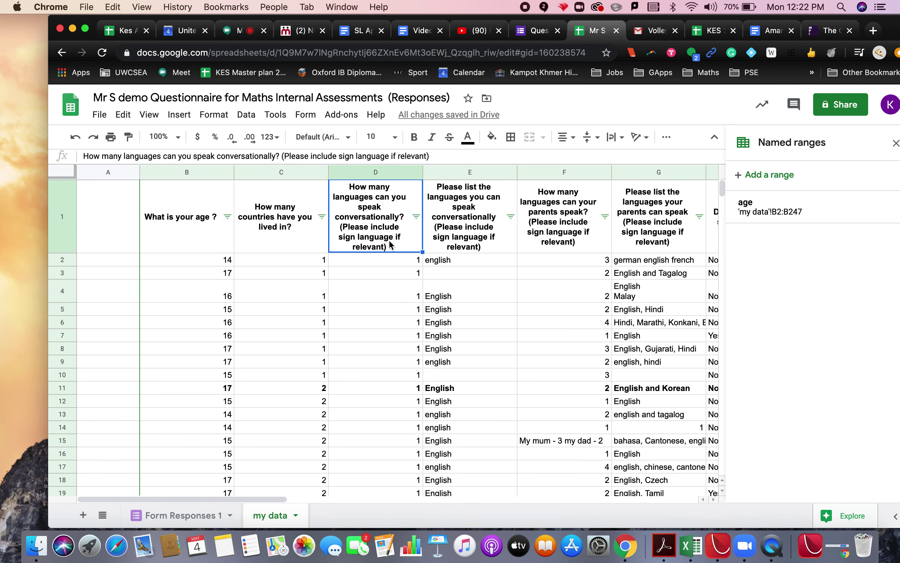
{"action": "left_click", "coordinate": [407, 262]}
{"action": "scroll", "coordinate": [407, 262], "scroll_direction": "down", "scroll_amount": 15}
{"action": "scroll", "coordinate": [408, 264], "scroll_direction": "down", "scroll_amount": 20}
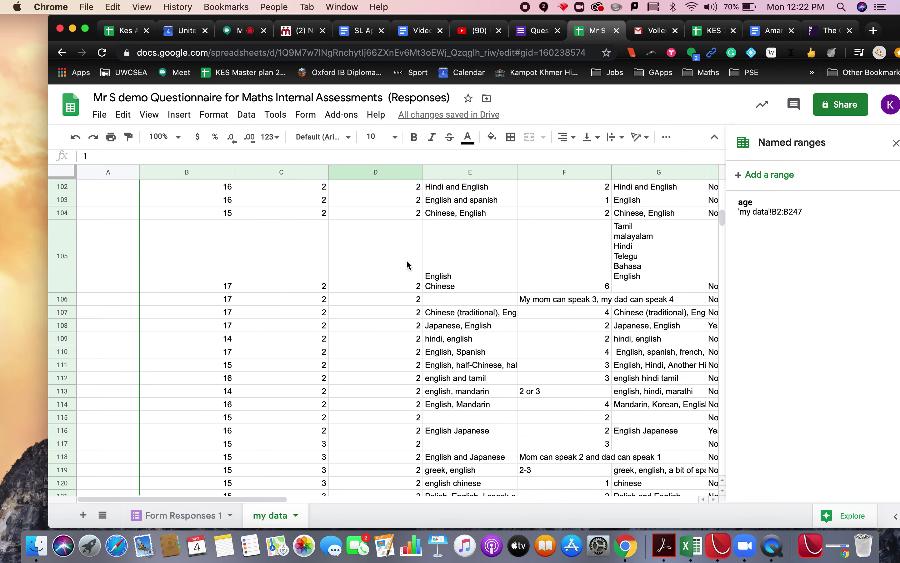
{"action": "scroll", "coordinate": [407, 263], "scroll_direction": "down", "scroll_amount": 10}
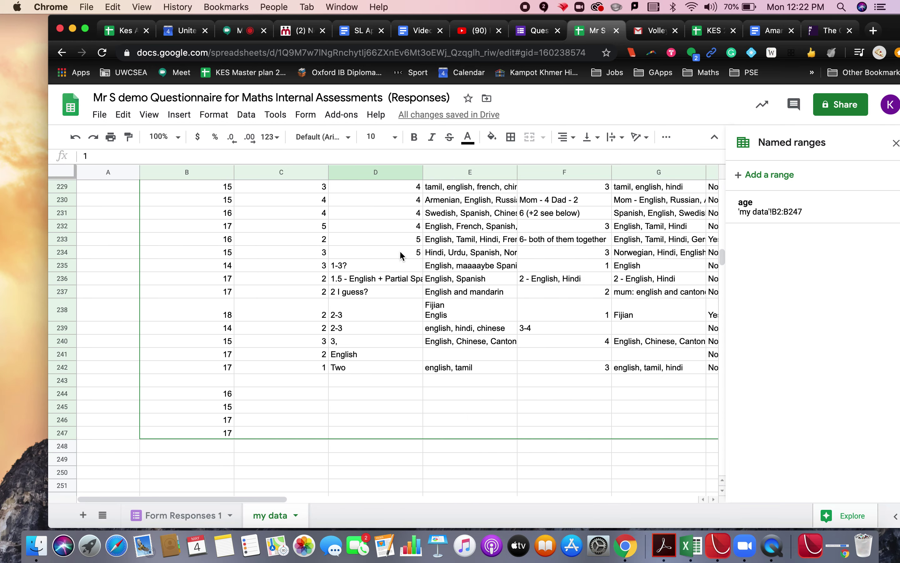
{"action": "left_click", "coordinate": [401, 257], "text": "shift"}
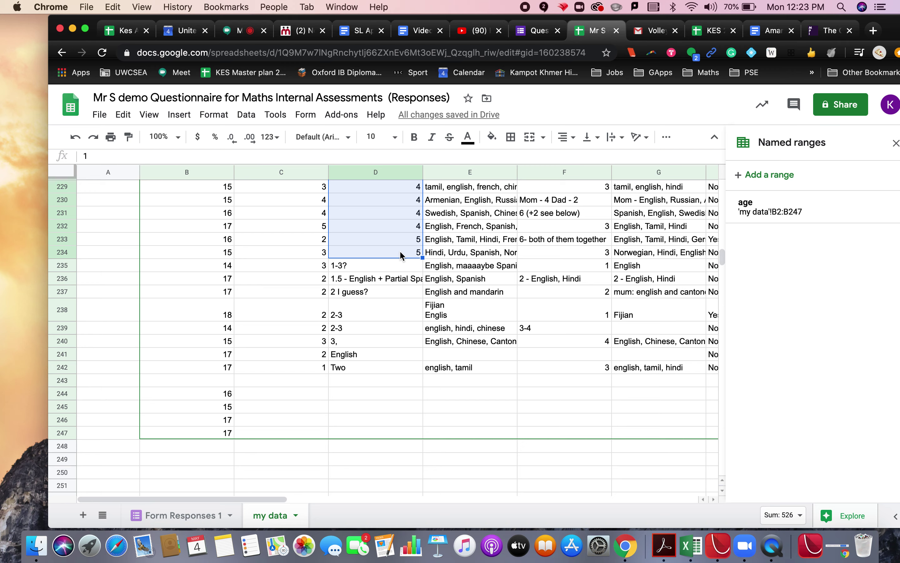
{"action": "left_click", "coordinate": [246, 115]}
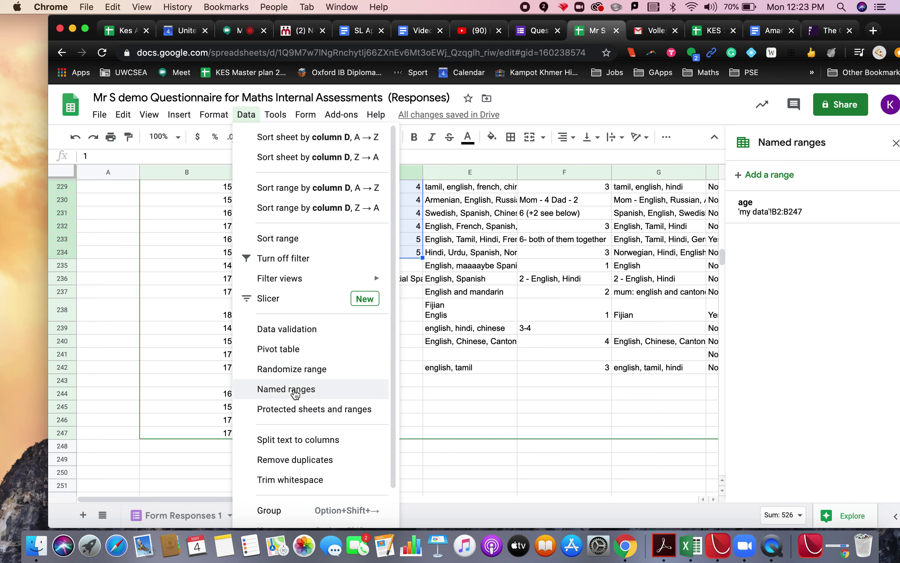
- Create the named range 'lang' for 'my data'!D2:D234
{"action": "left_click", "coordinate": [296, 389]}
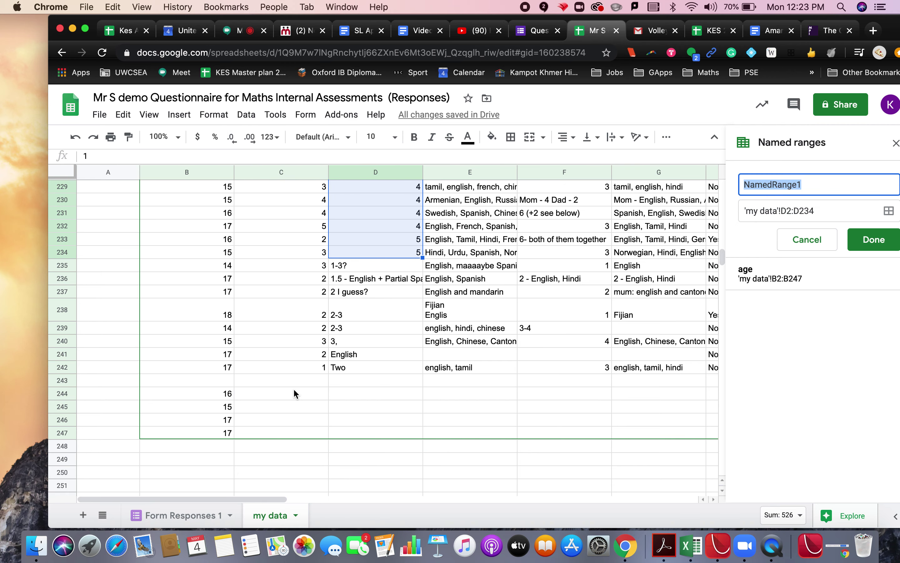
{"action": "type", "text": "languiages"}
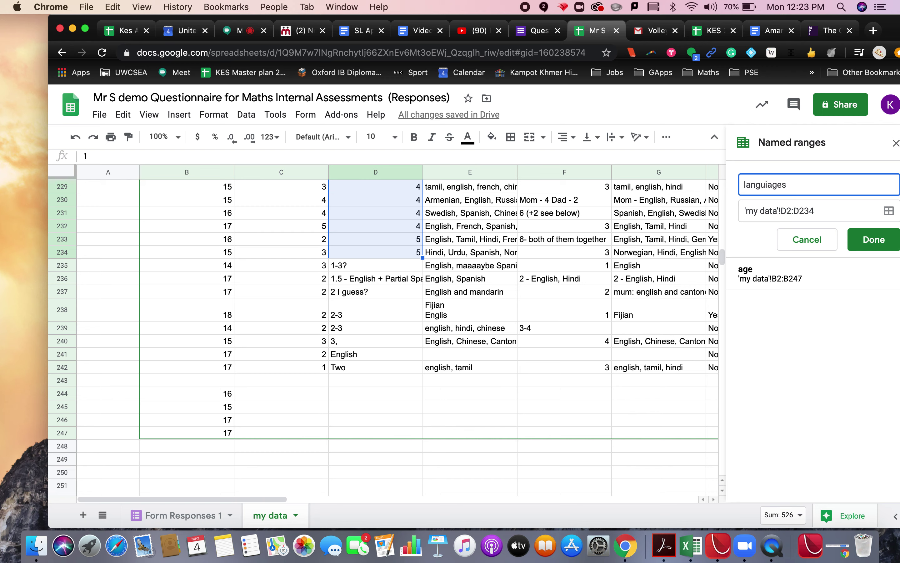
{"action": "key", "text": "BackSpace"}
{"action": "key", "text": "BackSpace"}
{"action": "key", "text": "BackSpace"}
{"action": "key", "text": "BackSpace"}
{"action": "key", "text": "BackSpace"}
{"action": "key", "text": "BackSpace"}
{"action": "left_click", "coordinate": [870, 243]}
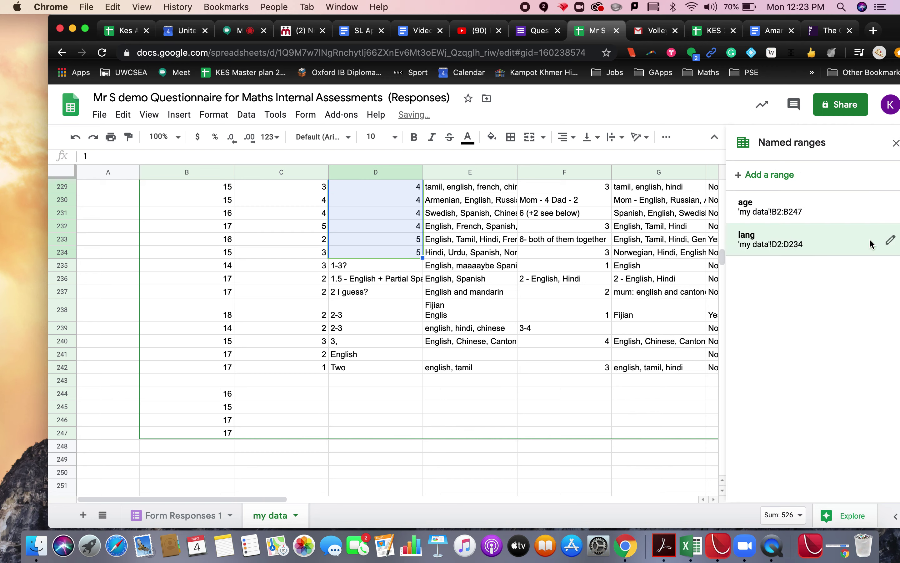
{"action": "left_click", "coordinate": [384, 461]}
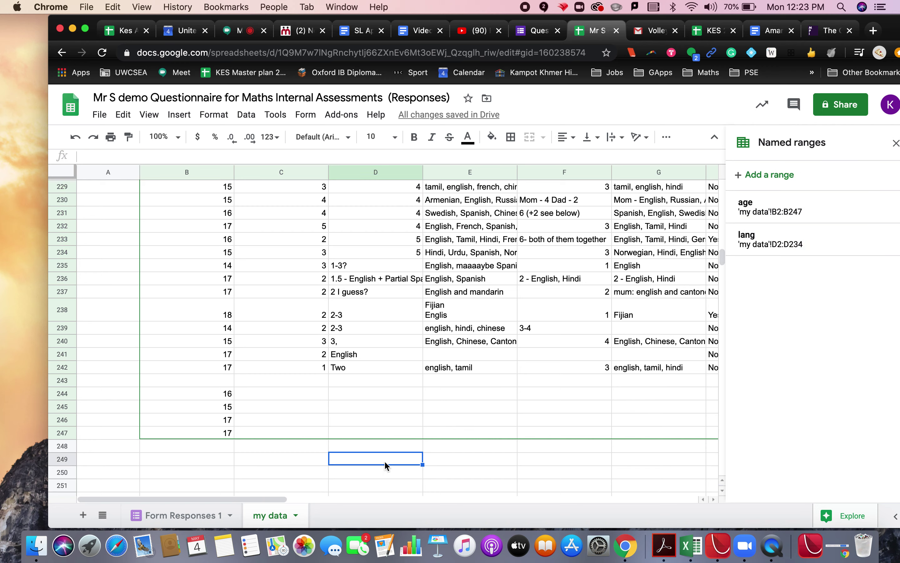
- Enter the values 1 through 10 down column C starting at C249
{"action": "left_click", "coordinate": [307, 462]}
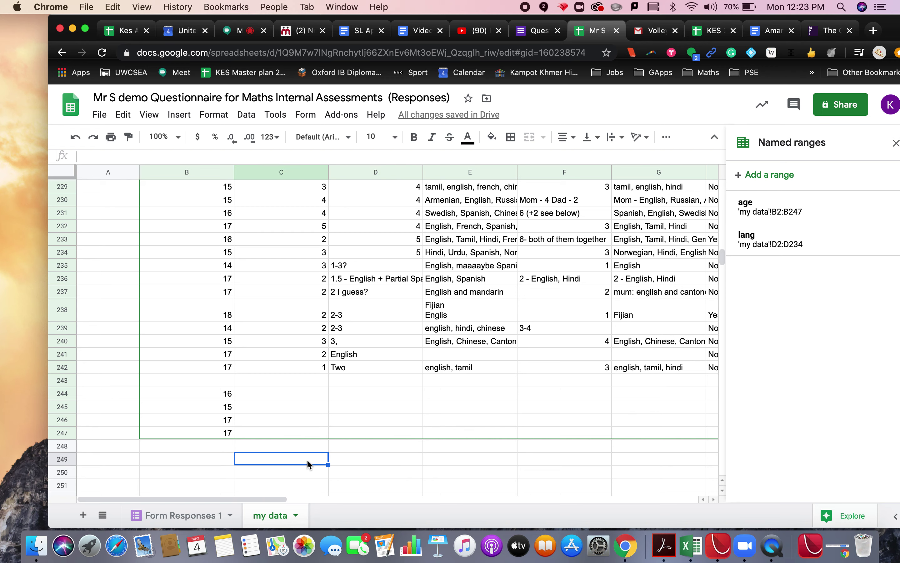
{"action": "type", "text": "1"}
{"action": "key", "text": "Return"}
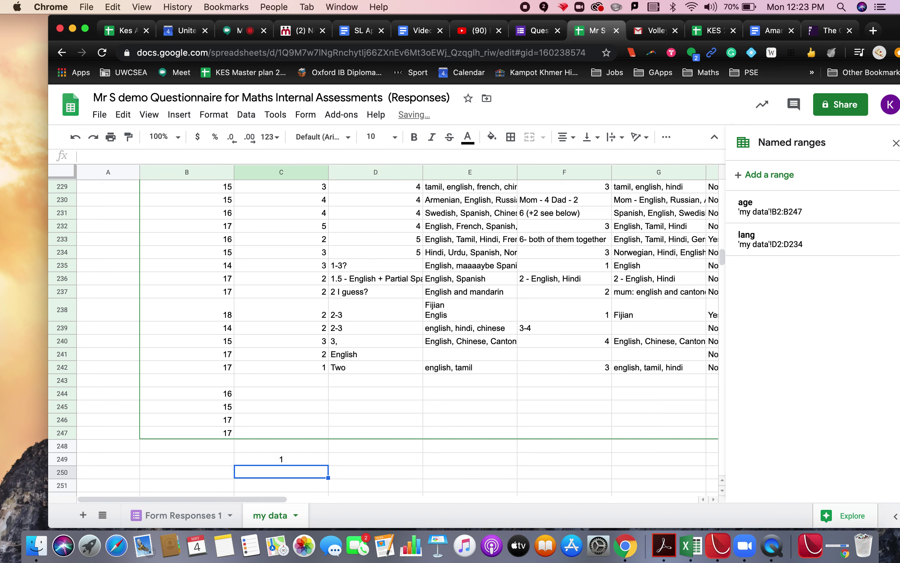
{"action": "type", "text": "2"}
{"action": "key", "text": "Return"}
{"action": "type", "text": "3"}
{"action": "key", "text": "Return"}
{"action": "type", "text": "4"}
{"action": "key", "text": "Return"}
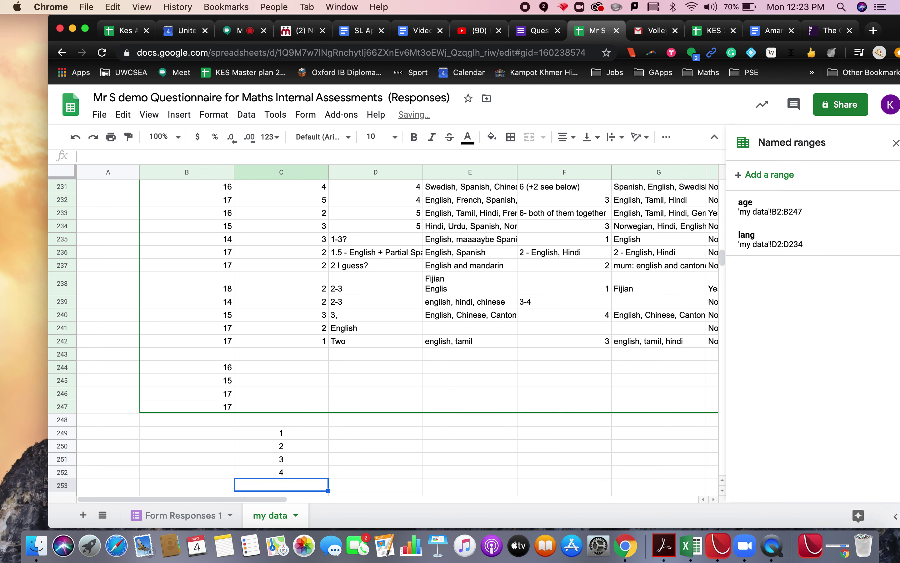
{"action": "type", "text": "5"}
{"action": "key", "text": "Return"}
{"action": "type", "text": "6"}
{"action": "key", "text": "Return"}
{"action": "type", "text": "7"}
{"action": "key", "text": "Return"}
{"action": "type", "text": "8"}
{"action": "key", "text": "Return"}
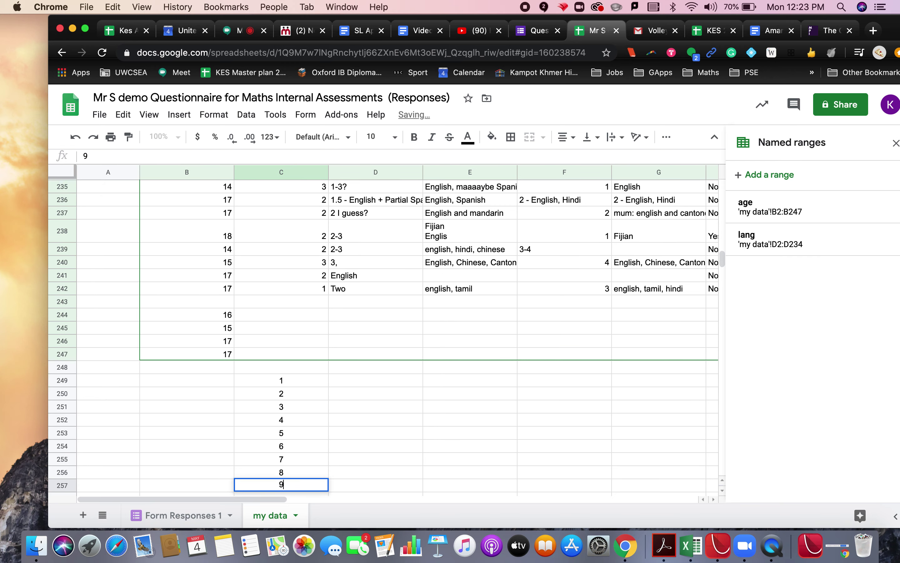
{"action": "type", "text": "9"}
{"action": "key", "text": "Return"}
{"action": "type", "text": "10"}
{"action": "key", "text": "Return"}
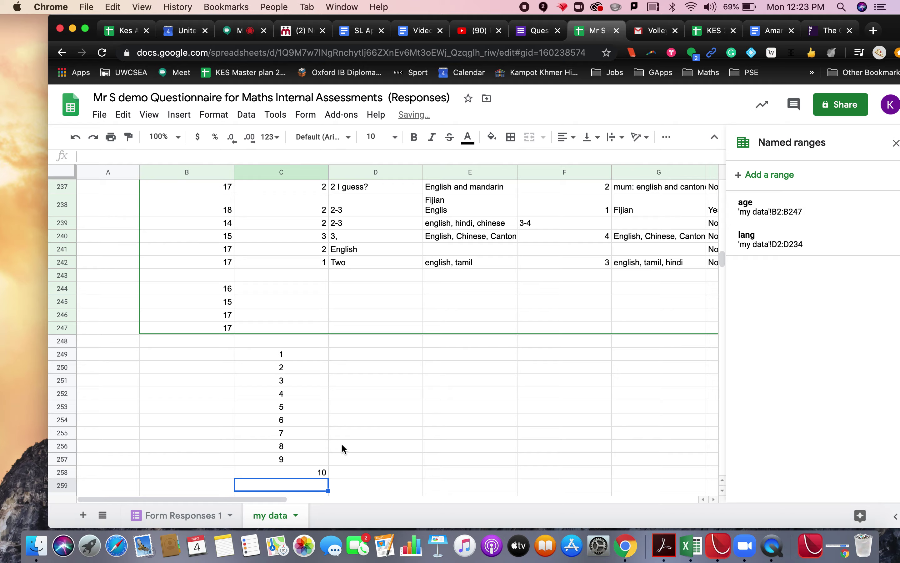
- Rewrite the list in C249:C260 as 1, 1.5, 2, 2.5, then 3 through 10
{"action": "scroll", "coordinate": [353, 385], "scroll_direction": "up", "scroll_amount": 10}
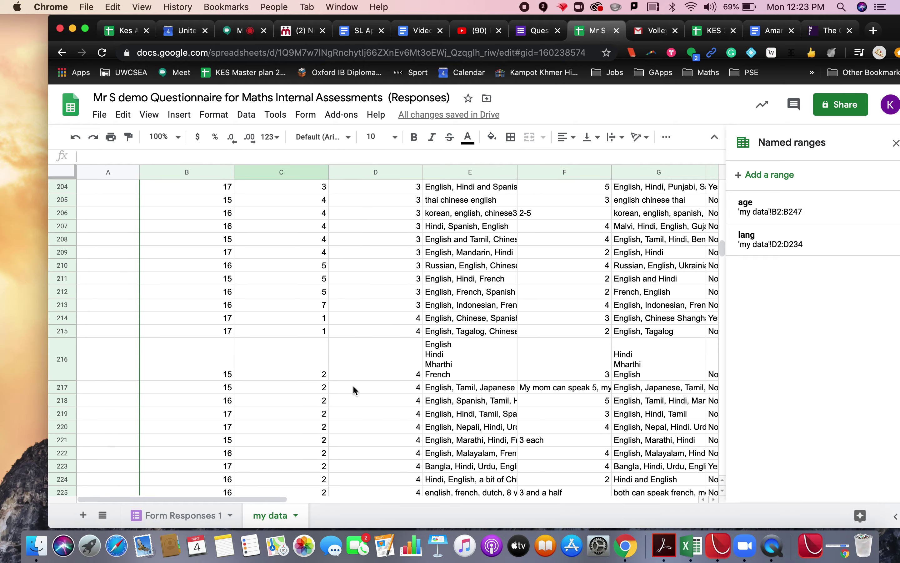
{"action": "scroll", "coordinate": [352, 385], "scroll_direction": "up", "scroll_amount": 20}
{"action": "scroll", "coordinate": [352, 385], "scroll_direction": "up", "scroll_amount": 15}
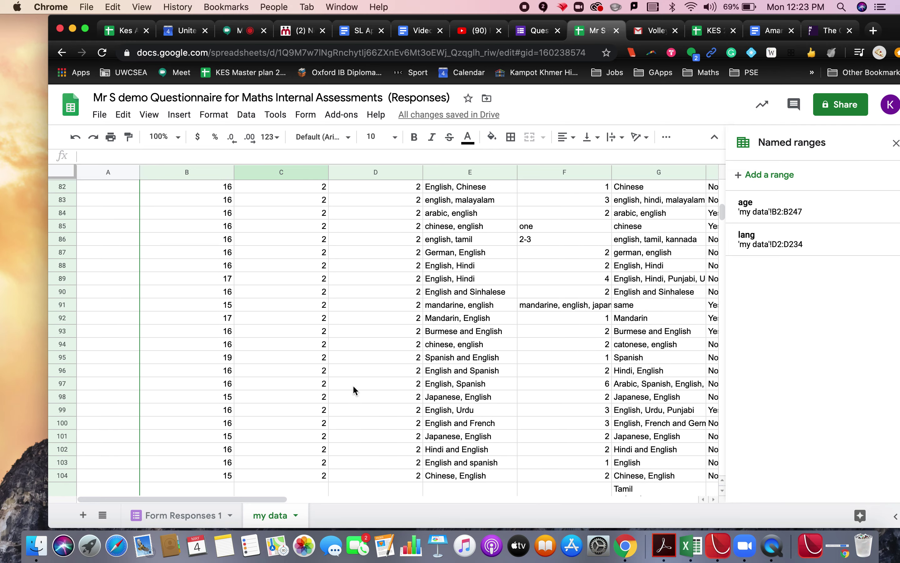
{"action": "scroll", "coordinate": [354, 389], "scroll_direction": "up", "scroll_amount": 15}
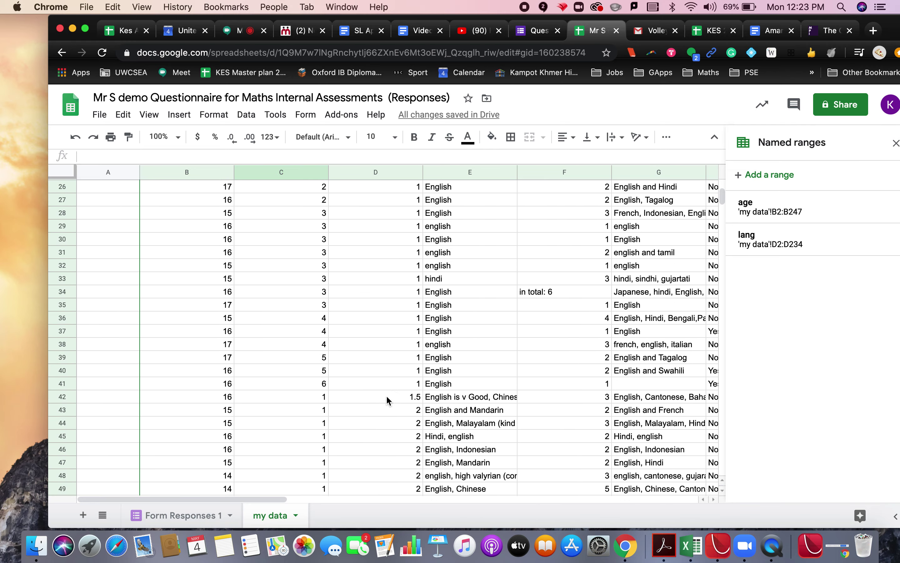
{"action": "scroll", "coordinate": [402, 403], "scroll_direction": "down", "scroll_amount": 20}
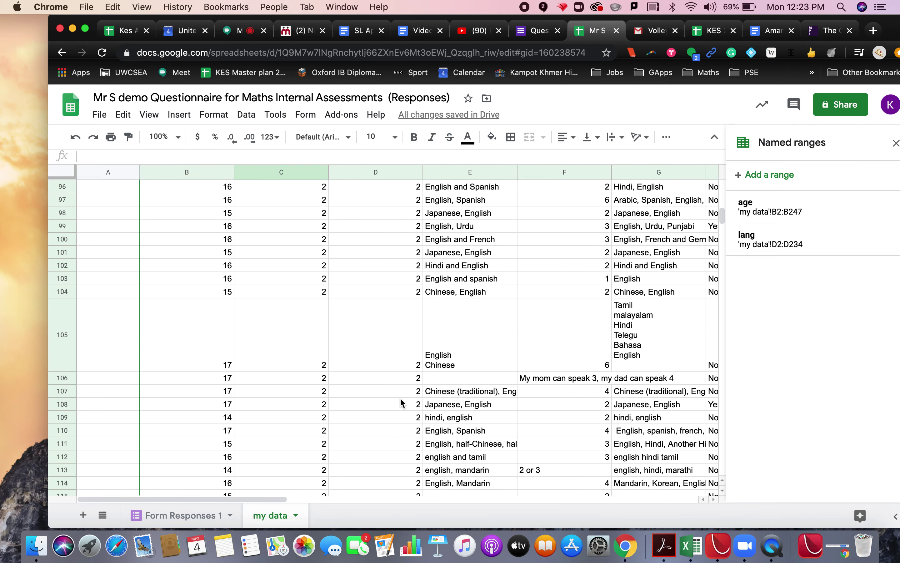
{"action": "scroll", "coordinate": [402, 404], "scroll_direction": "down", "scroll_amount": 18}
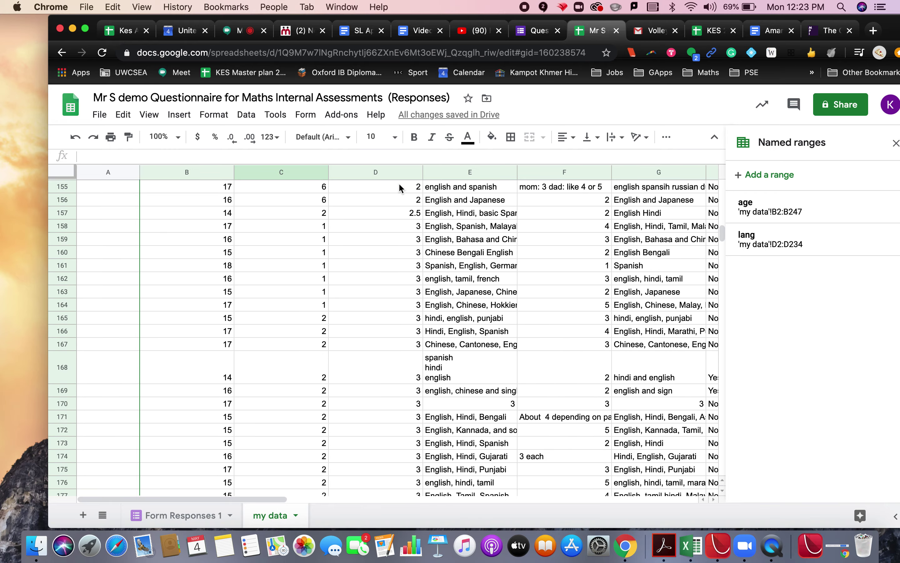
{"action": "scroll", "coordinate": [389, 352], "scroll_direction": "down", "scroll_amount": 20}
{"action": "scroll", "coordinate": [388, 349], "scroll_direction": "down", "scroll_amount": 12}
{"action": "scroll", "coordinate": [300, 224], "scroll_direction": "up", "scroll_amount": 1}
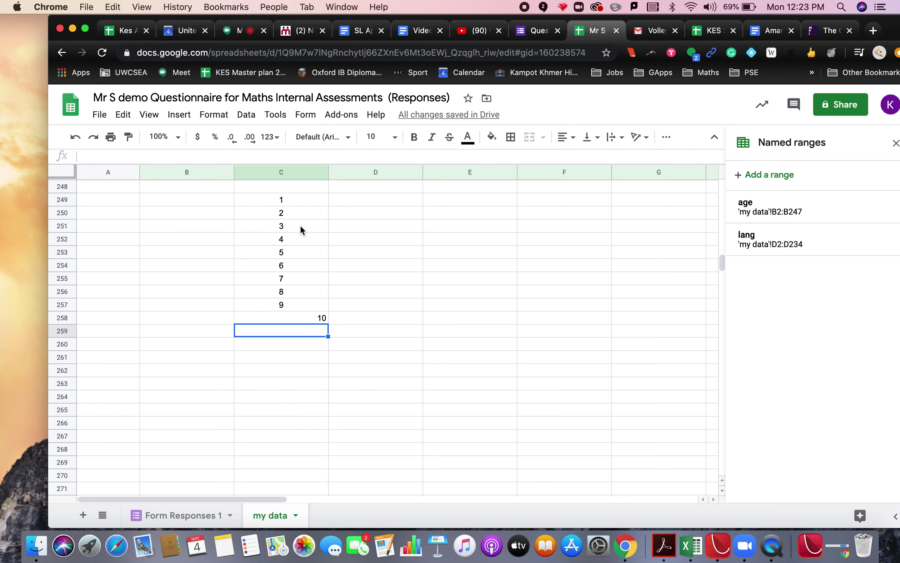
{"action": "left_click", "coordinate": [290, 201]}
{"action": "type", "text": "1"}
{"action": "key", "text": "Return"}
{"action": "type", "text": "1."}
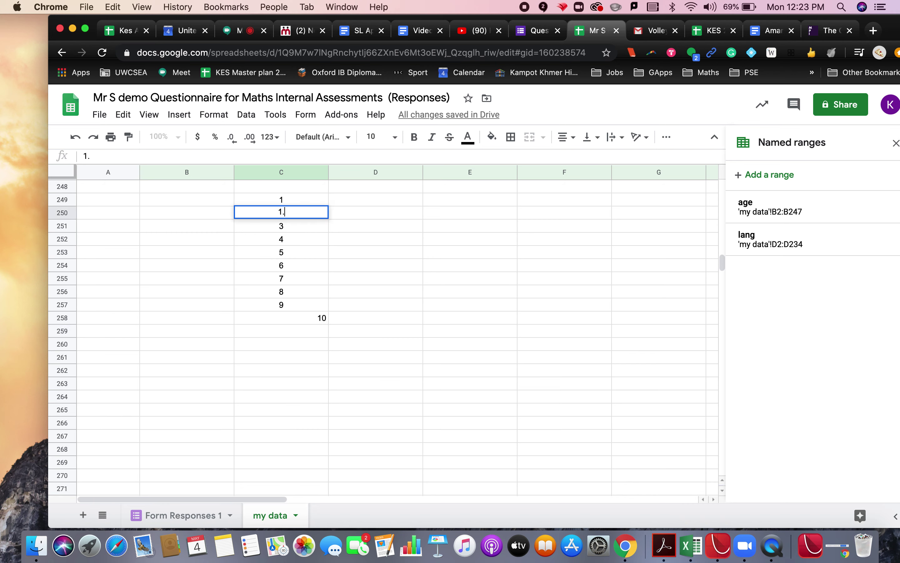
{"action": "type", "text": "5"}
{"action": "key", "text": "Return"}
{"action": "type", "text": "2"}
{"action": "key", "text": "Return"}
{"action": "type", "text": "2"}
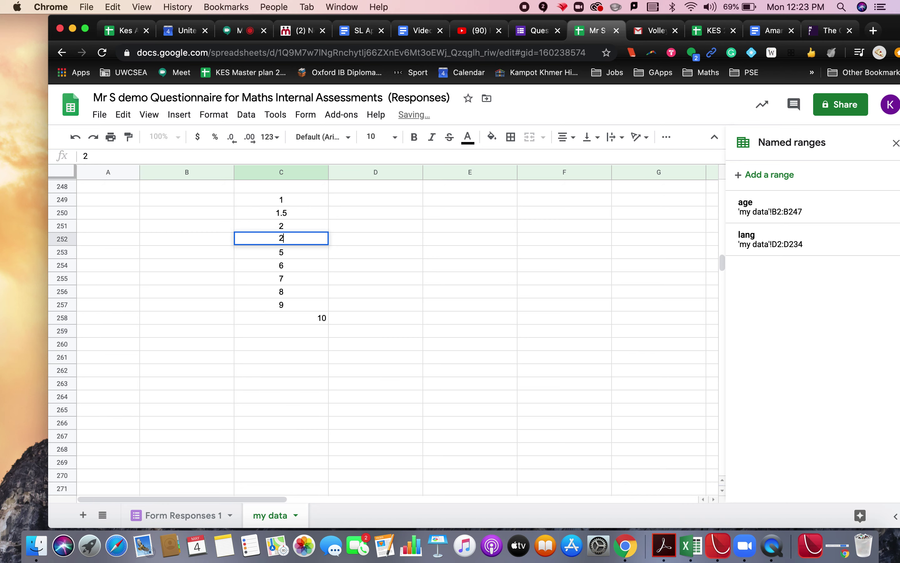
{"action": "type", "text": ".5"}
{"action": "key", "text": "Return"}
{"action": "type", "text": "3"}
{"action": "key", "text": "Return"}
{"action": "type", "text": "4"}
{"action": "key", "text": "Return"}
{"action": "type", "text": "5"}
{"action": "key", "text": "Return"}
{"action": "type", "text": "6 7"}
{"action": "key", "text": "Return"}
{"action": "type", "text": "8"}
{"action": "key", "text": "Return"}
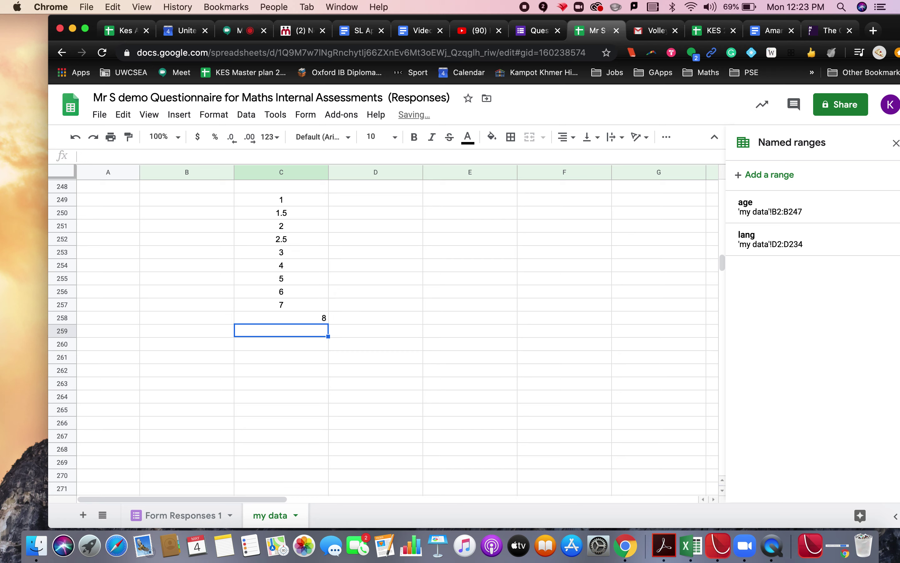
{"action": "type", "text": "9"}
{"action": "key", "text": "Return"}
{"action": "type", "text": "10"}
{"action": "key", "text": "Return"}
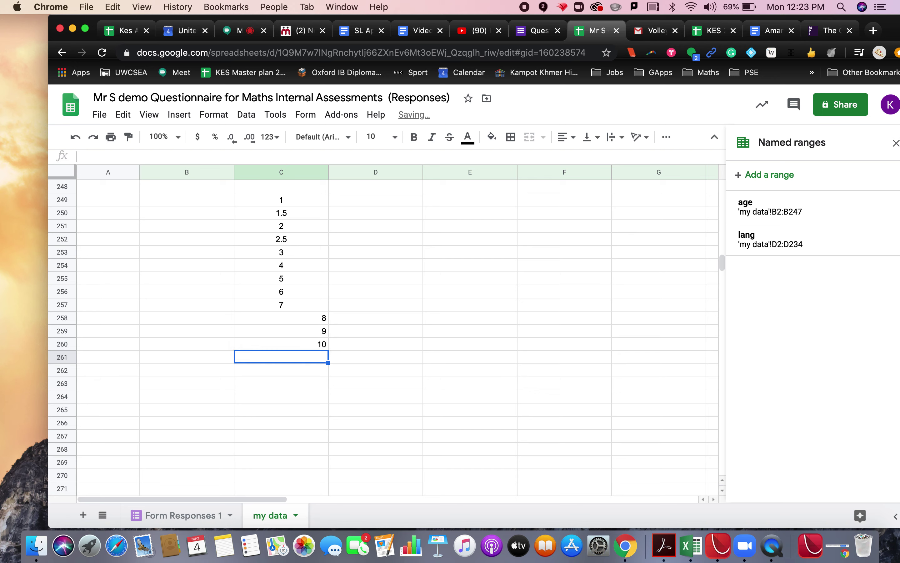
{"action": "scroll", "coordinate": [320, 204], "scroll_direction": "up", "scroll_amount": 2}
- Enter =countif(lang,C249) in D249, returning 40 responses for the value 1
{"action": "left_click", "coordinate": [366, 240]}
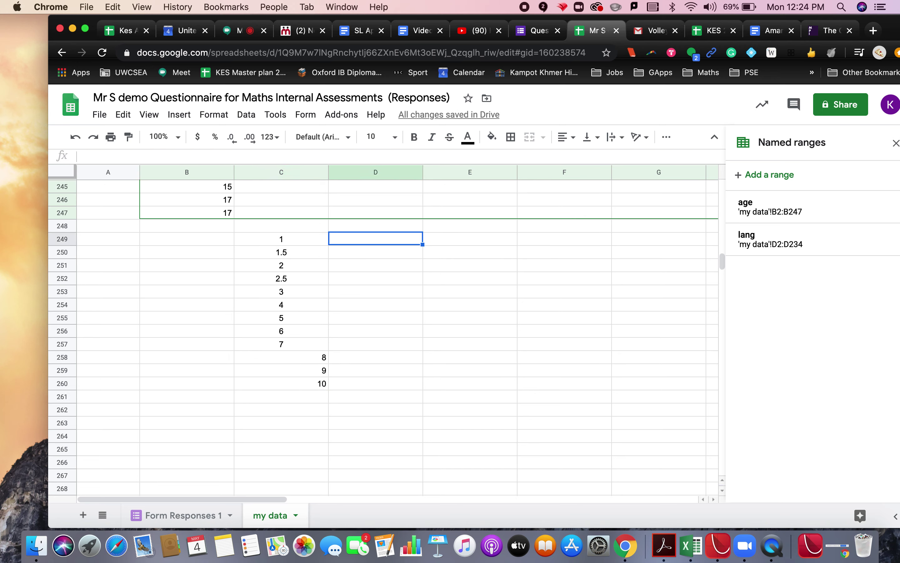
{"action": "type", "text": "=cou"}
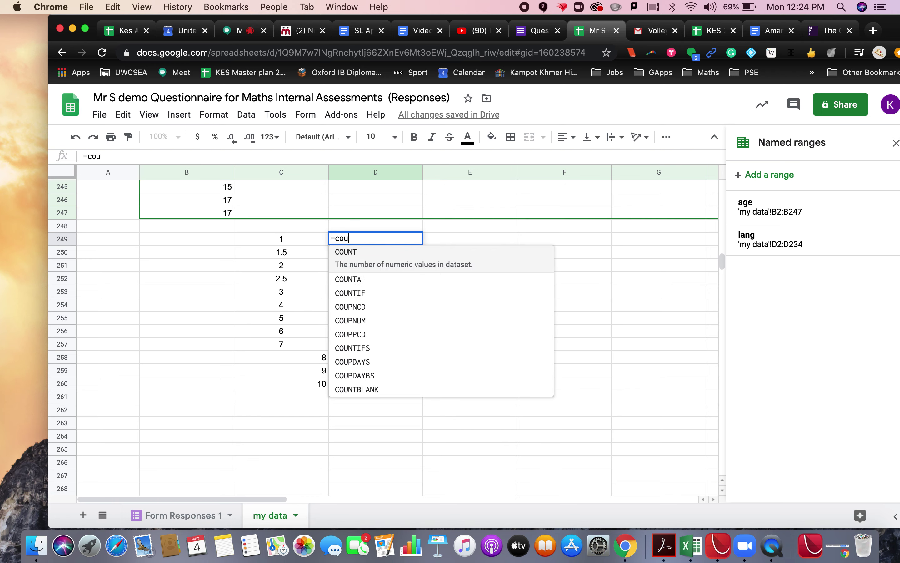
{"action": "type", "text": "ntif"}
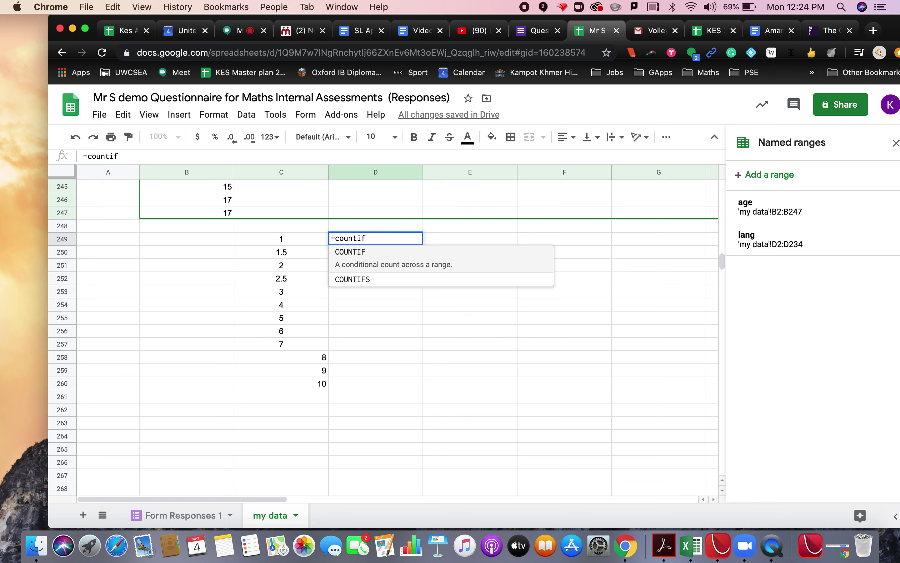
{"action": "type", "text": "("}
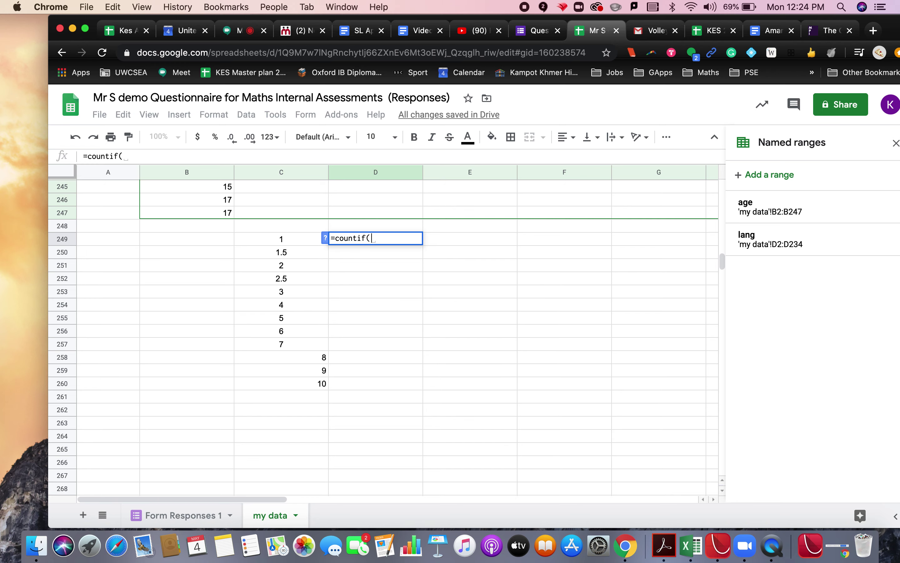
{"action": "type", "text": "lang"}
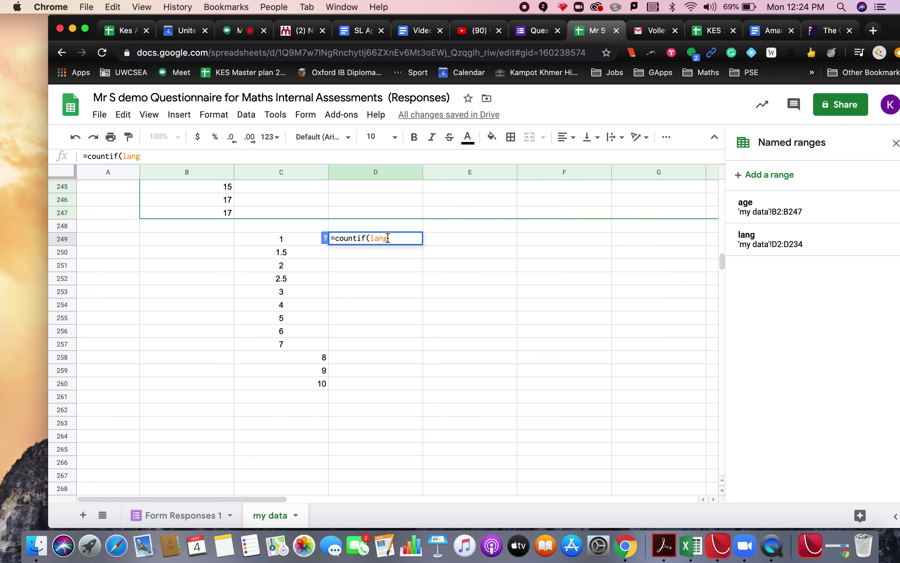
{"action": "type", "text": ","}
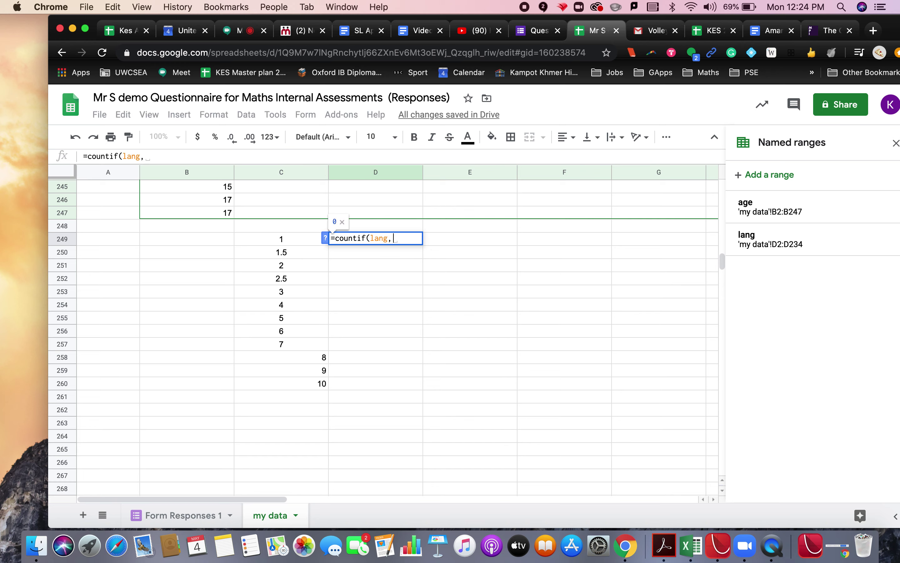
{"action": "left_click", "coordinate": [287, 240]}
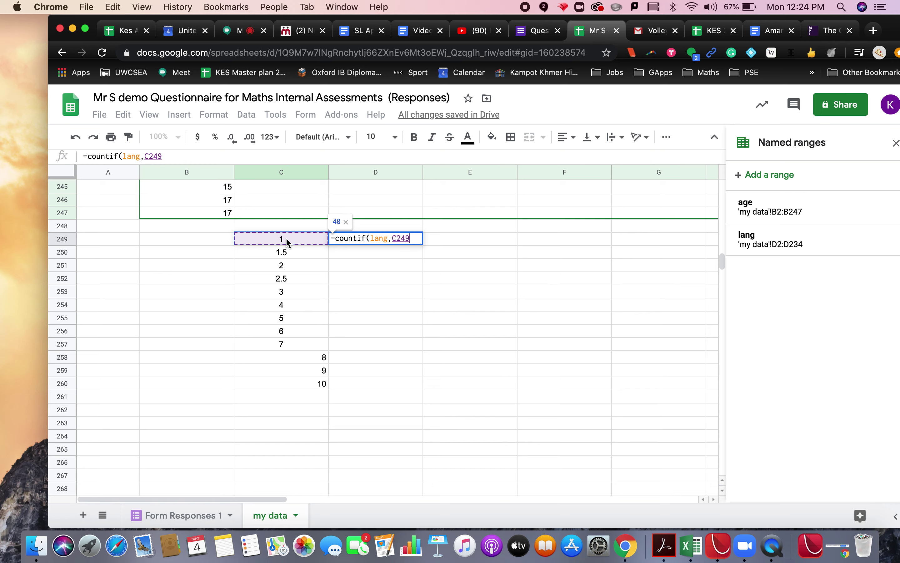
{"action": "key", "text": "Return"}
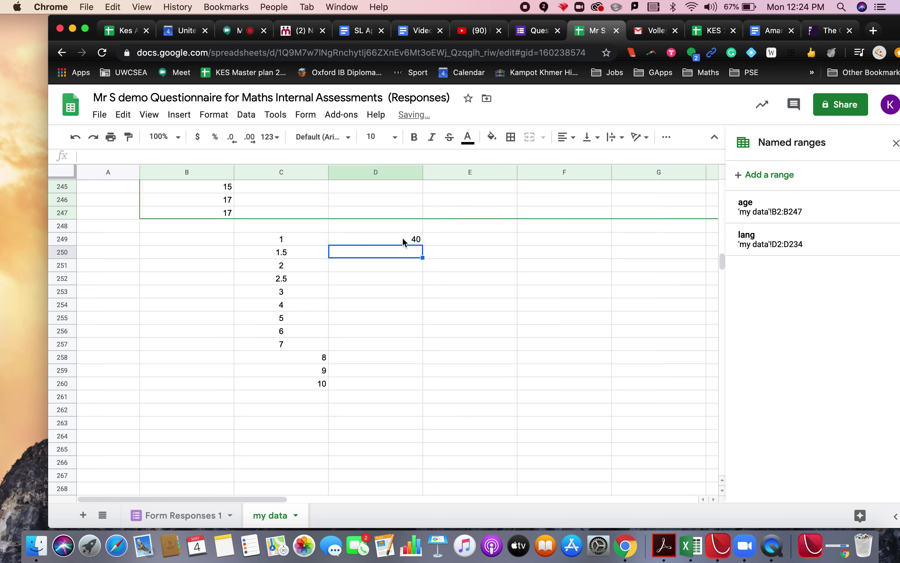
{"action": "left_click", "coordinate": [409, 240]}
{"action": "left_click", "coordinate": [288, 244]}
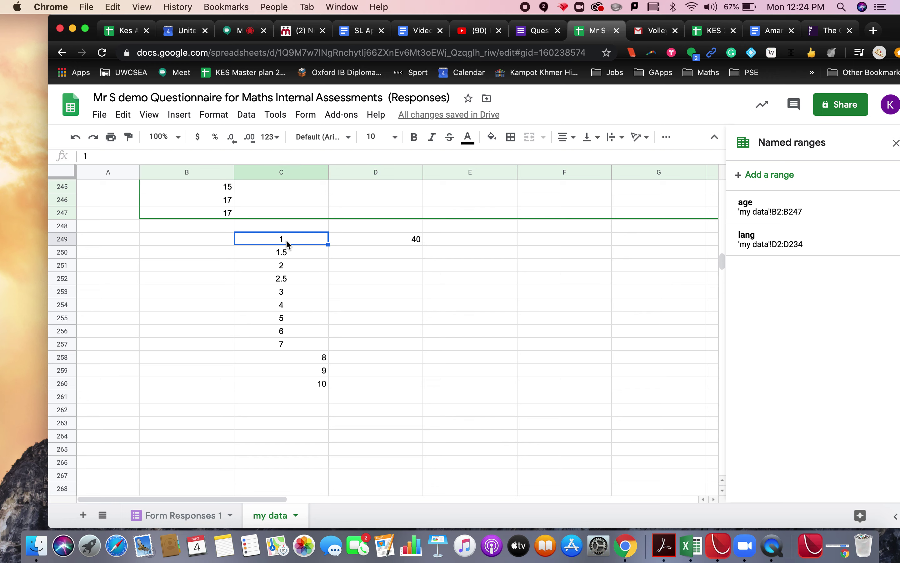
- Fill the COUNTIF formula down to D260, check it, and select C249:D260 for alignment
{"action": "left_click", "coordinate": [394, 245]}
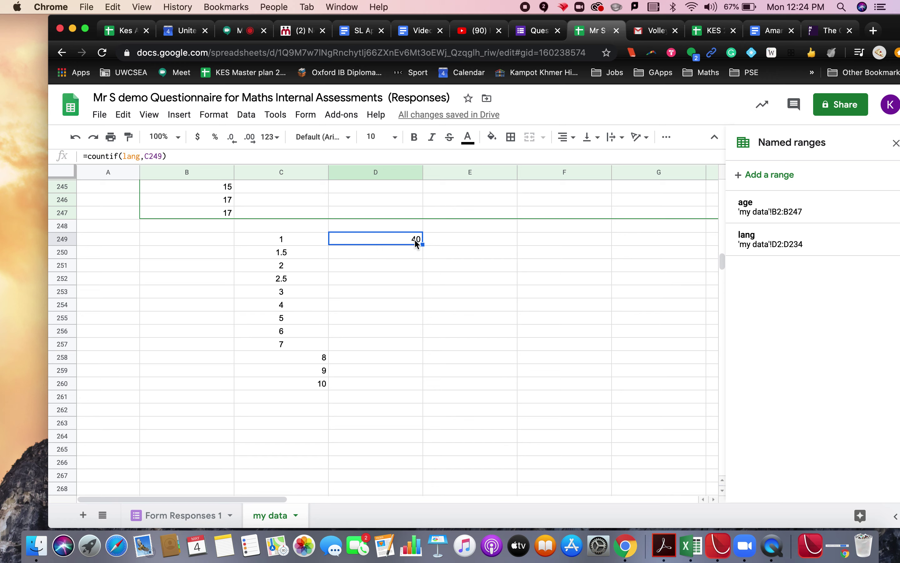
{"action": "left_click_drag", "start_coordinate": [423, 243], "coordinate": [424, 387]}
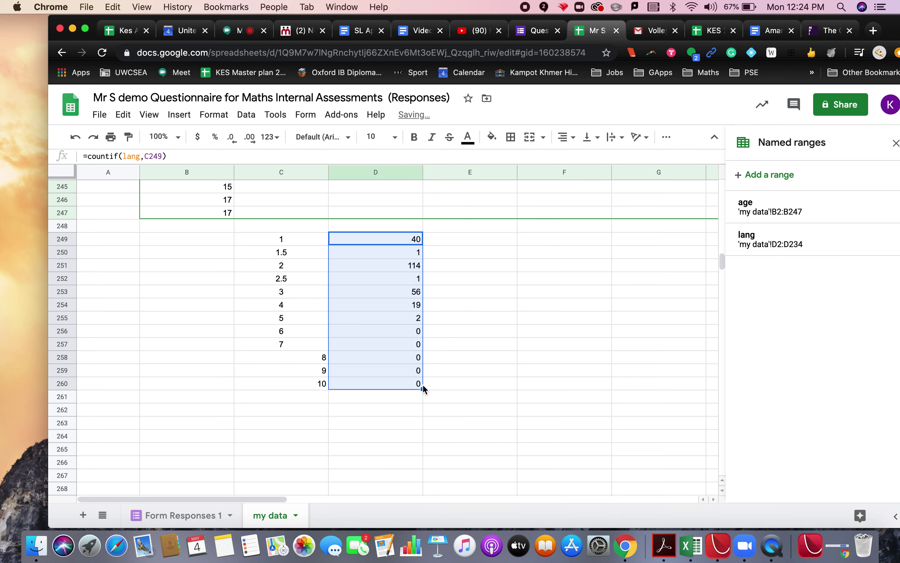
{"action": "left_click", "coordinate": [389, 255]}
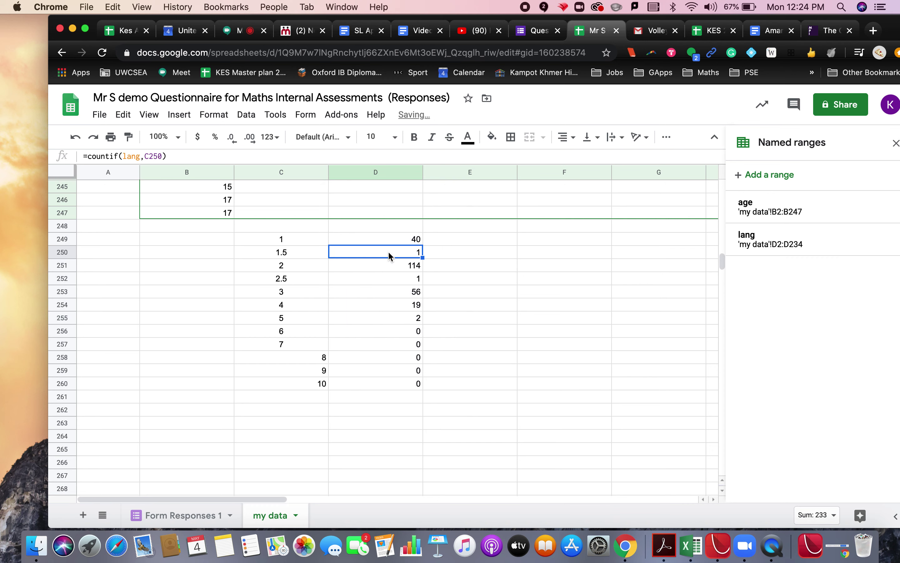
{"action": "left_click", "coordinate": [300, 156]}
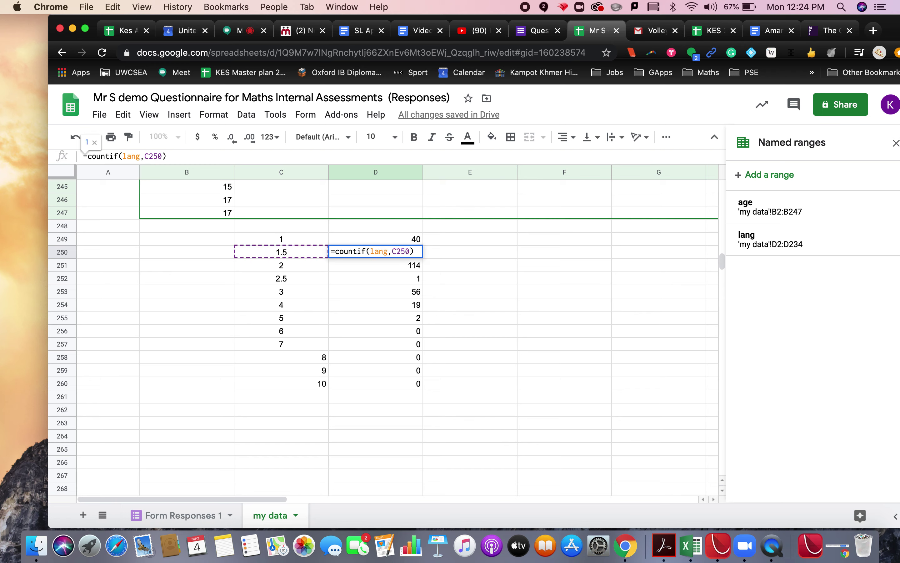
{"action": "key", "text": "Return"}
{"action": "left_click", "coordinate": [354, 156]}
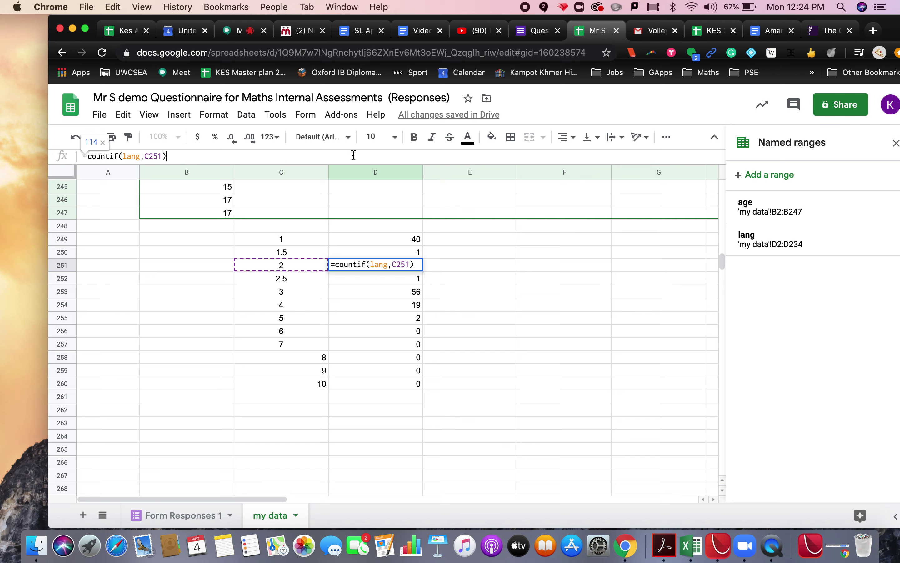
{"action": "left_click", "coordinate": [447, 252]}
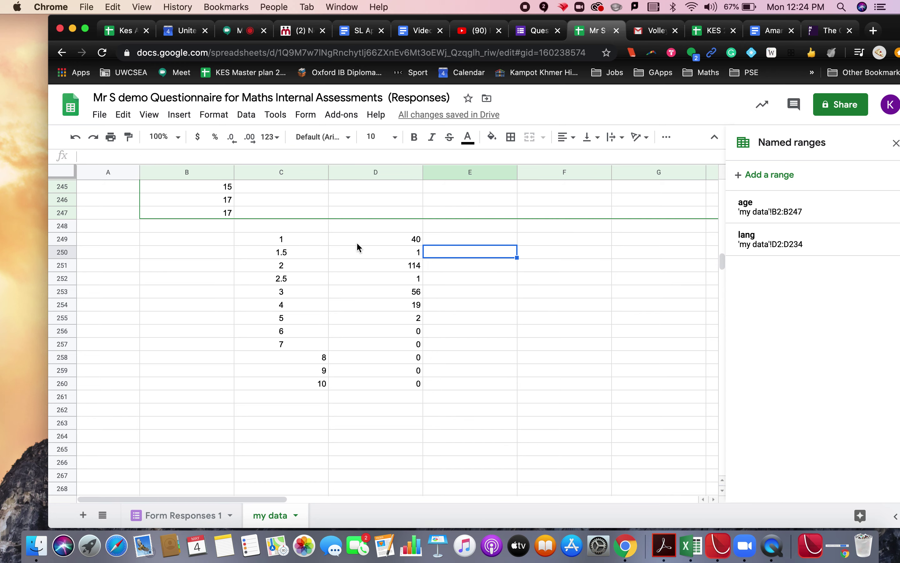
{"action": "left_click_drag", "start_coordinate": [376, 379], "coordinate": [378, 385]}
{"action": "left_click", "coordinate": [565, 141]}
- Center the table, border every cell, and add headers '# Languages Spoken' and 'Frequency'
{"action": "left_click", "coordinate": [577, 156]}
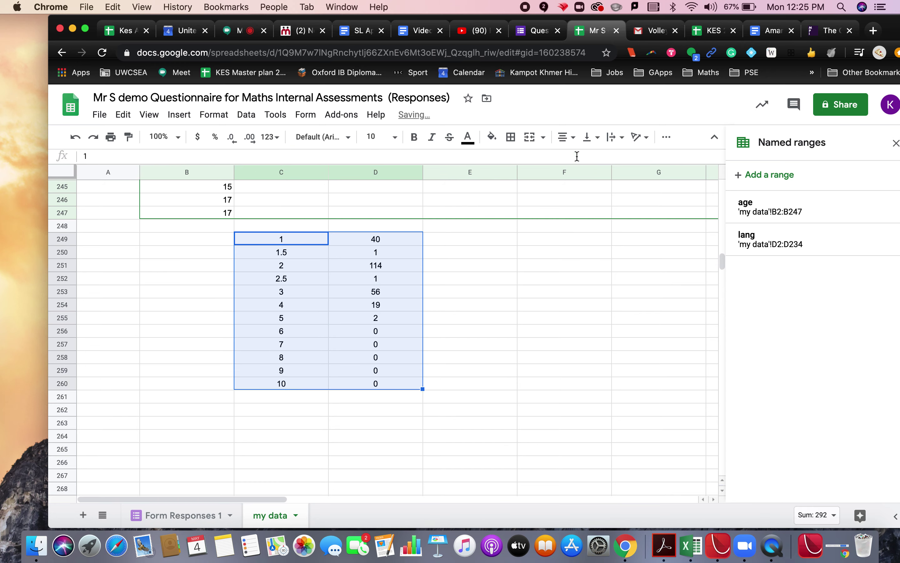
{"action": "left_click", "coordinate": [511, 137]}
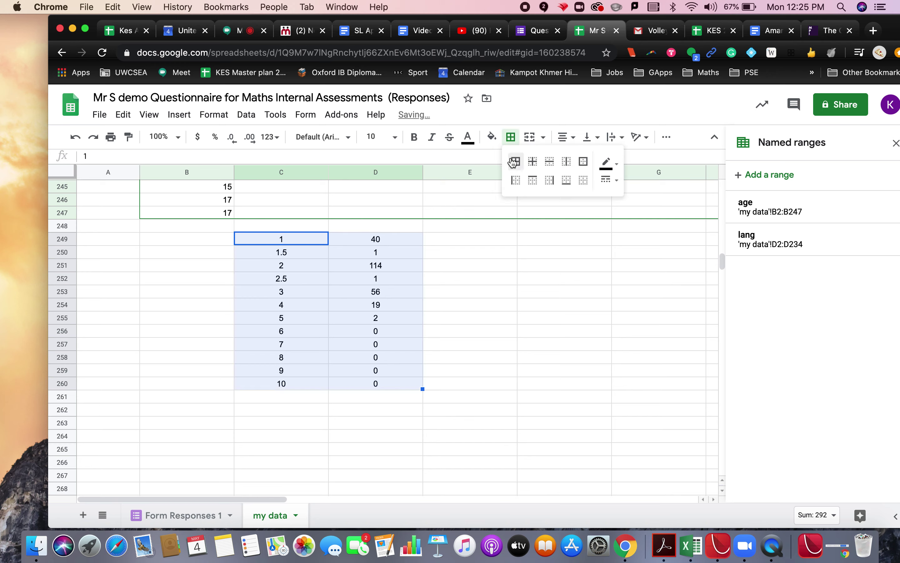
{"action": "left_click", "coordinate": [515, 161]}
{"action": "left_click", "coordinate": [306, 226]}
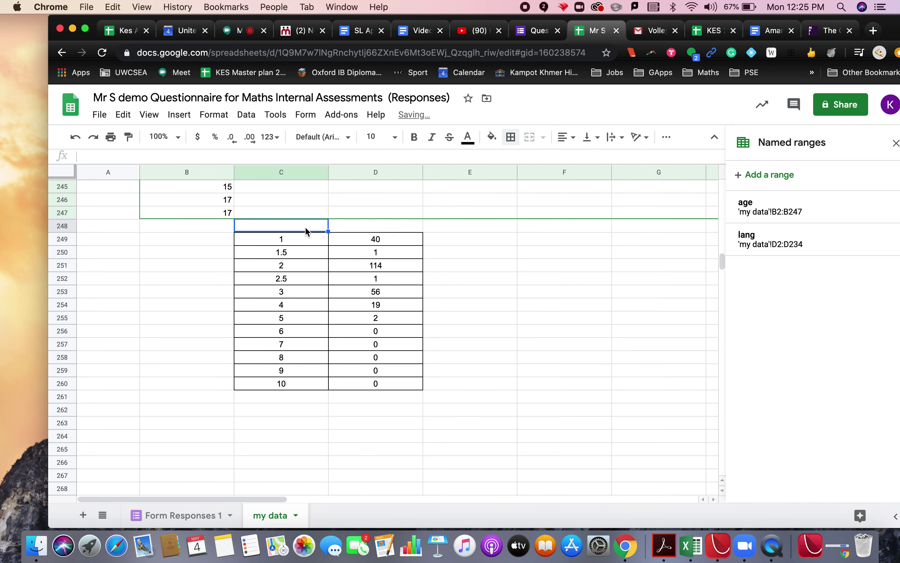
{"action": "type", "text": "# Lang"}
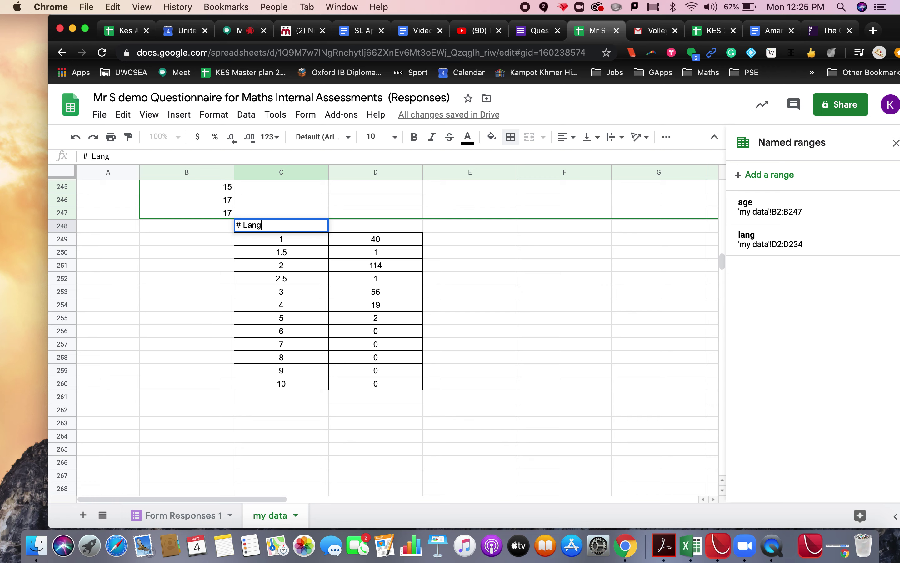
{"action": "type", "text": "uages Spoken"}
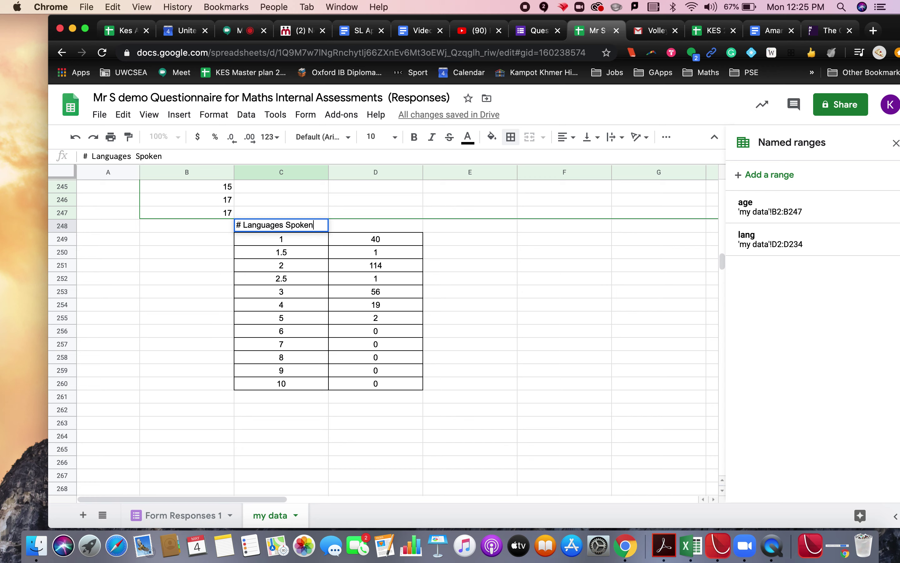
{"action": "left_click", "coordinate": [371, 227]}
{"action": "type", "text": "Frequency"}
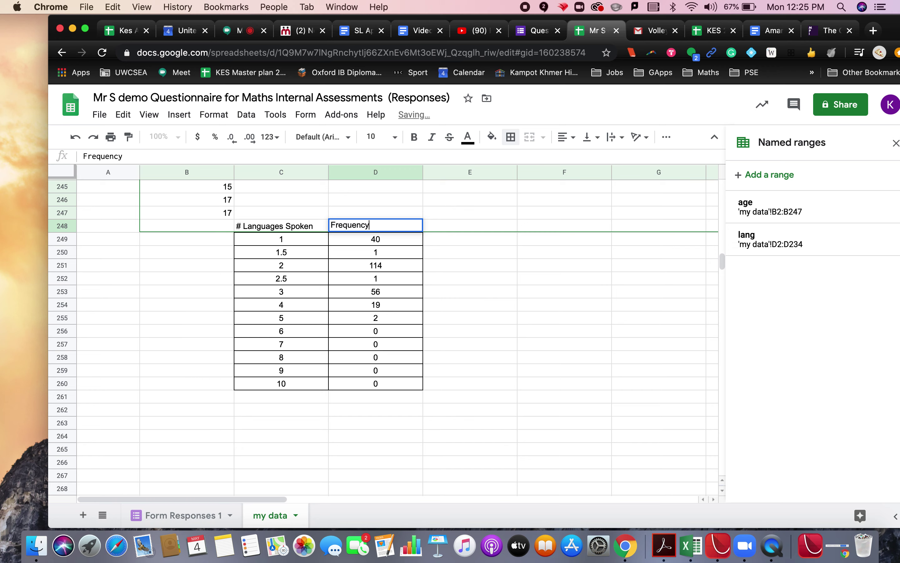
{"action": "key", "text": "Return"}
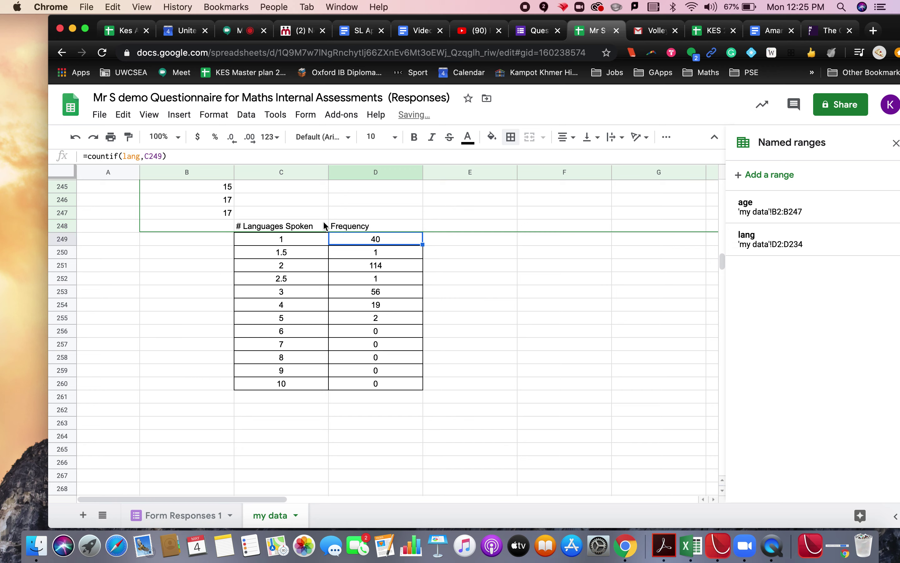
- Move the headed table C248:D260 so it starts at C262
{"action": "left_click_drag", "start_coordinate": [305, 227], "coordinate": [366, 387]}
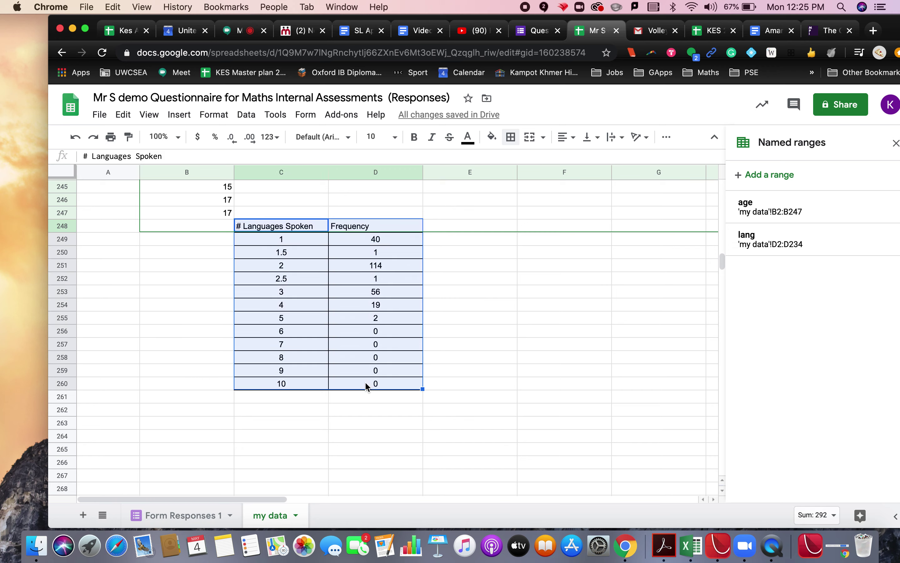
{"action": "left_click", "coordinate": [305, 410]}
{"action": "key", "text": "super+v"}
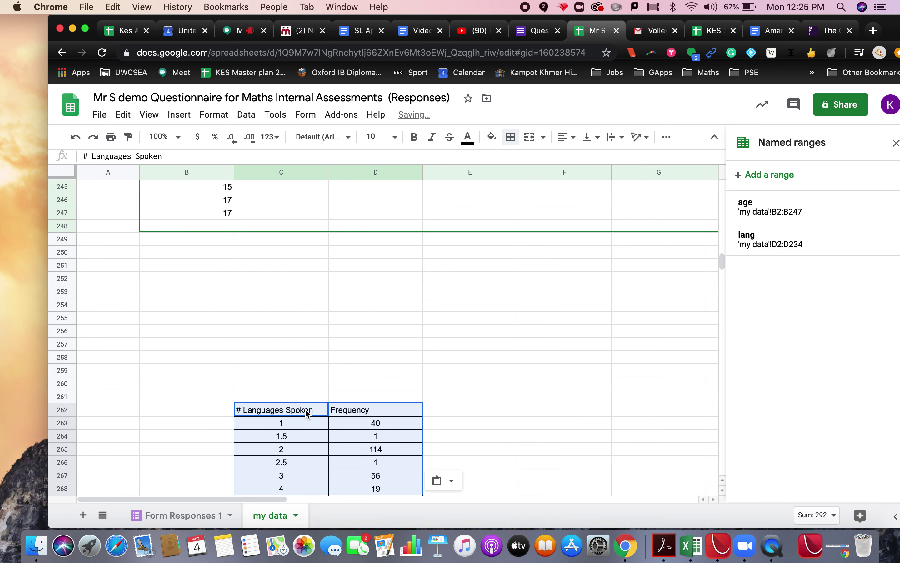
{"action": "scroll", "coordinate": [306, 409], "scroll_direction": "down", "scroll_amount": 1}
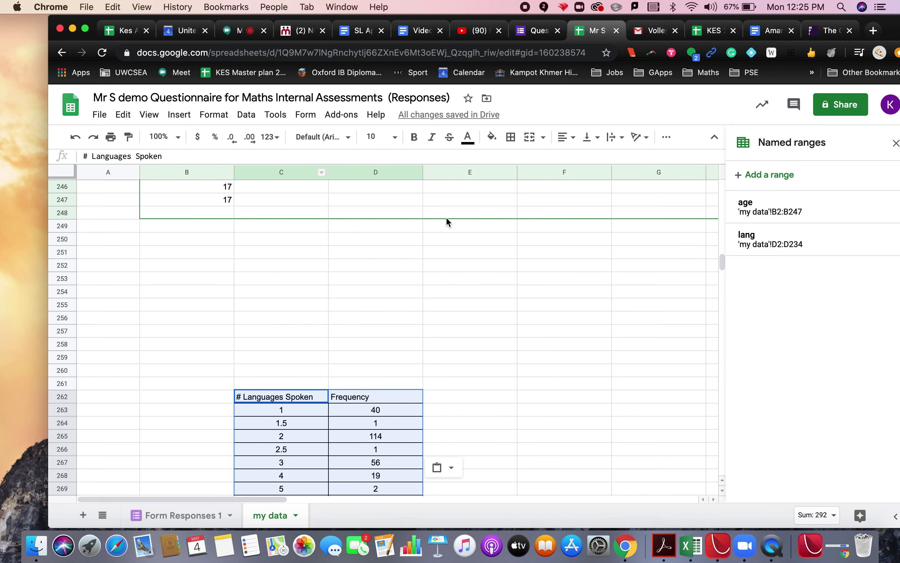
- Insert a pie chart from C262:D269, covering 1 to 5 languages spoken
{"action": "scroll", "coordinate": [372, 293], "scroll_direction": "down", "scroll_amount": 5}
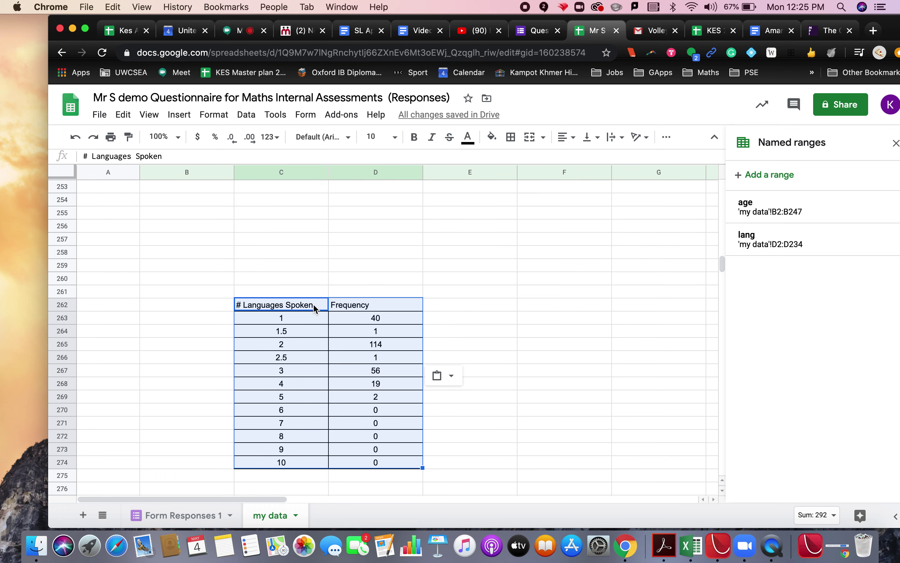
{"action": "left_click_drag", "start_coordinate": [314, 307], "coordinate": [391, 399]}
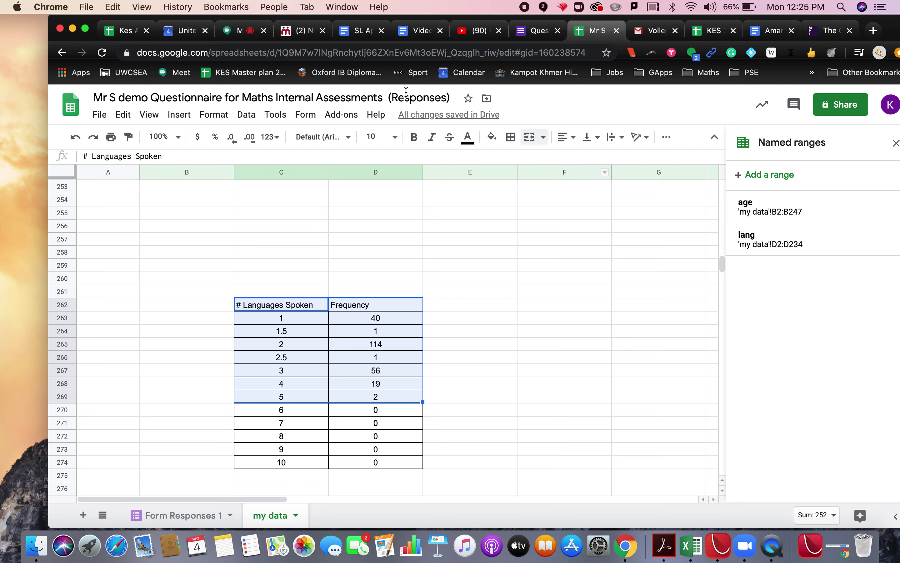
{"action": "left_click", "coordinate": [178, 115]}
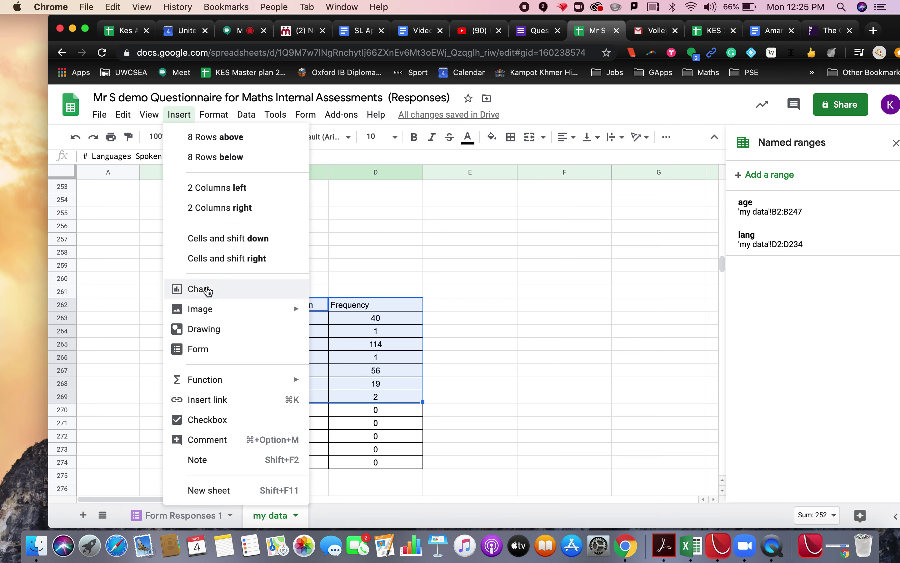
{"action": "left_click", "coordinate": [204, 289]}
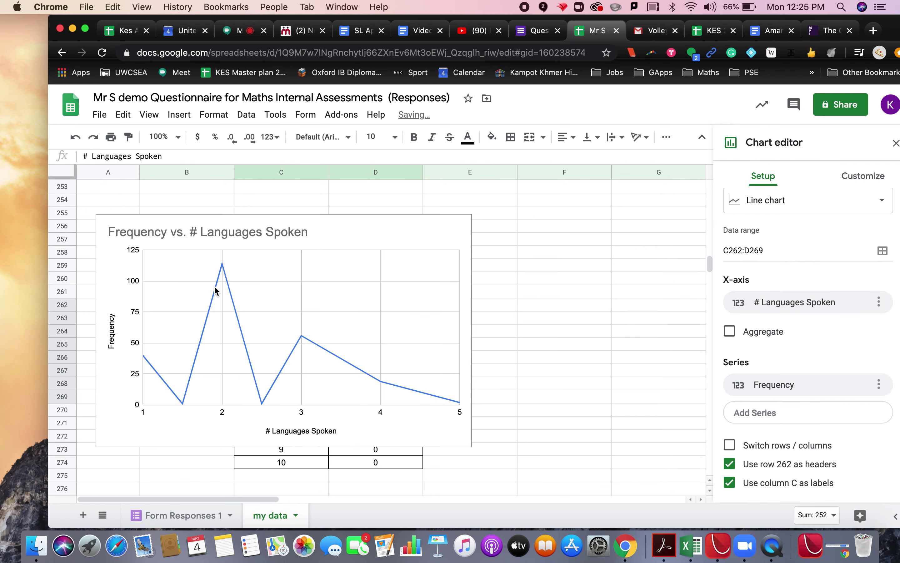
{"action": "left_click", "coordinate": [773, 206]}
{"action": "scroll", "coordinate": [773, 320], "scroll_direction": "down", "scroll_amount": 5}
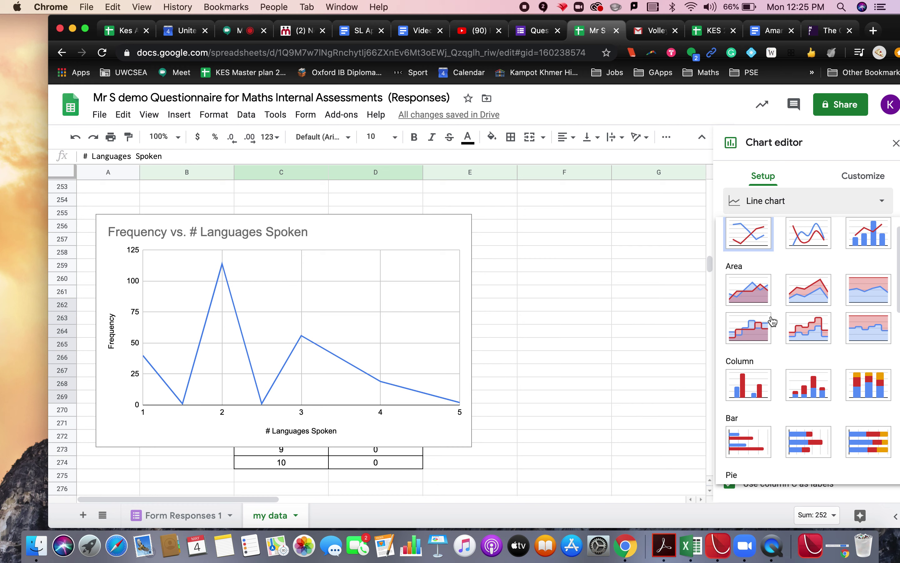
{"action": "scroll", "coordinate": [772, 321], "scroll_direction": "down", "scroll_amount": 3}
{"action": "left_click", "coordinate": [755, 387]}
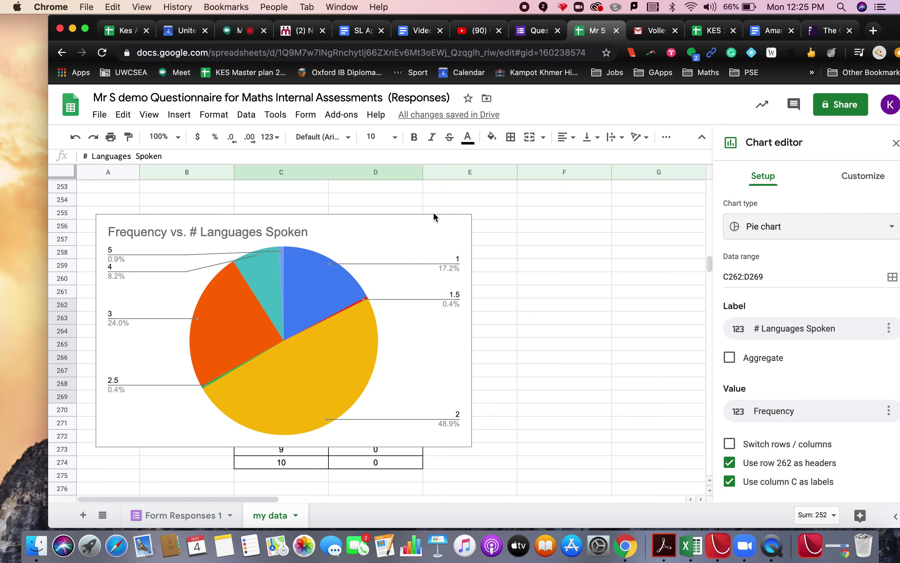
{"action": "left_click", "coordinate": [866, 178]}
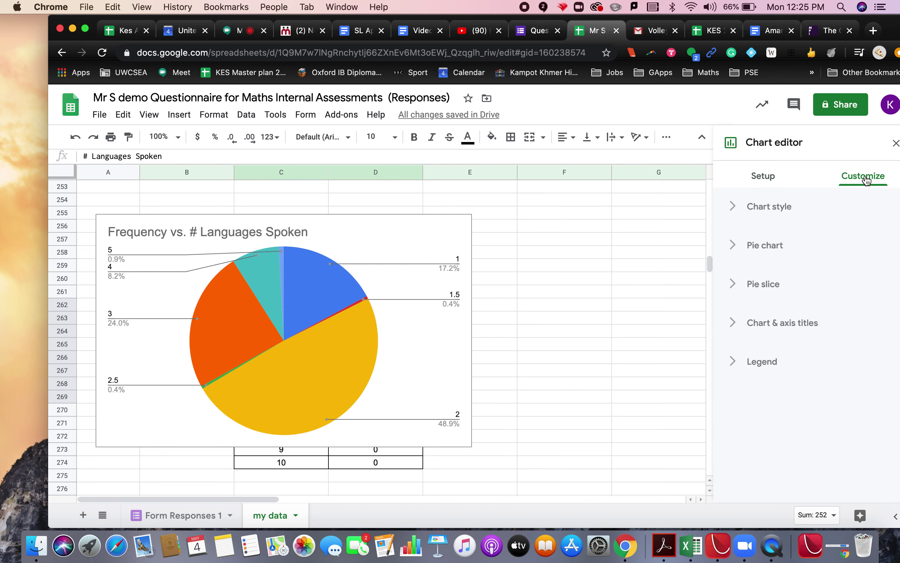
{"action": "left_click", "coordinate": [771, 246]}
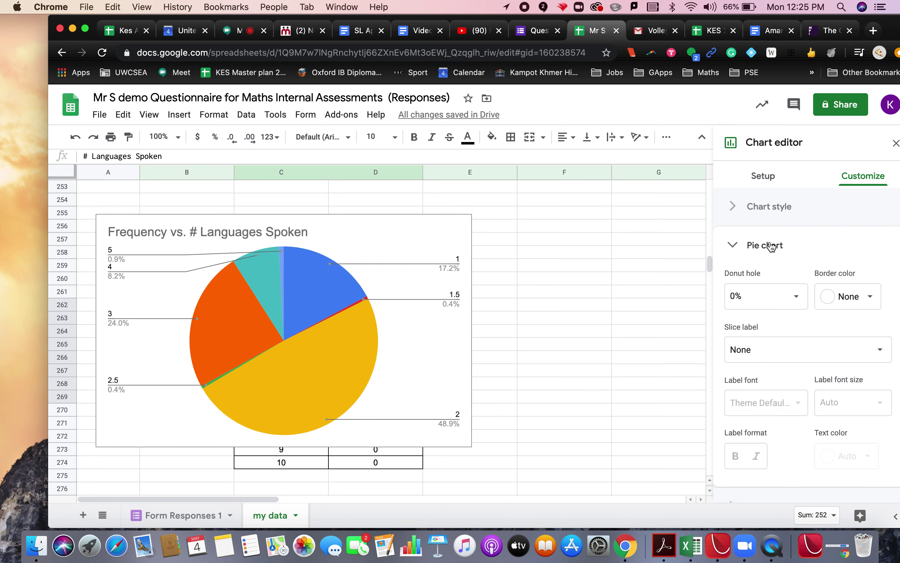
{"action": "scroll", "coordinate": [790, 346], "scroll_direction": "down", "scroll_amount": 1}
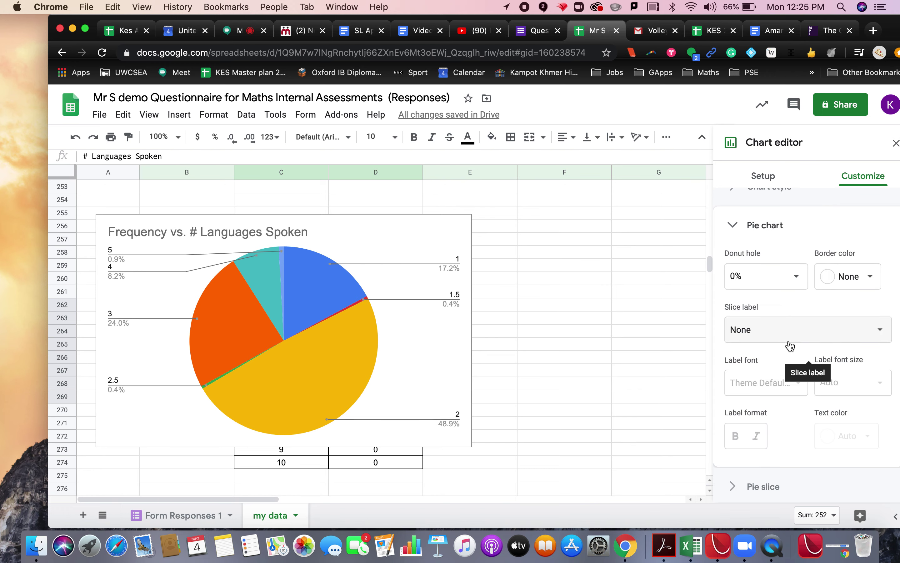
{"action": "scroll", "coordinate": [790, 346], "scroll_direction": "down", "scroll_amount": 4}
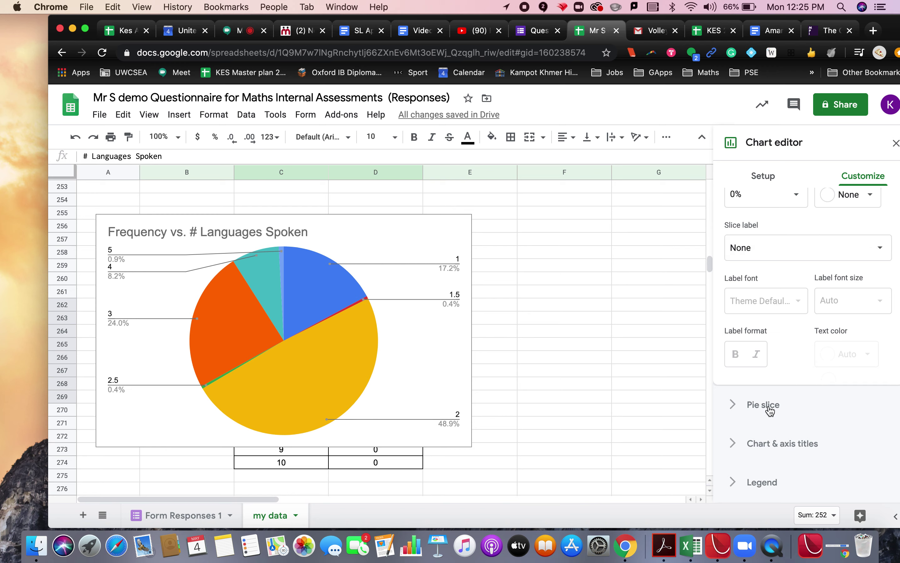
{"action": "left_click", "coordinate": [770, 406]}
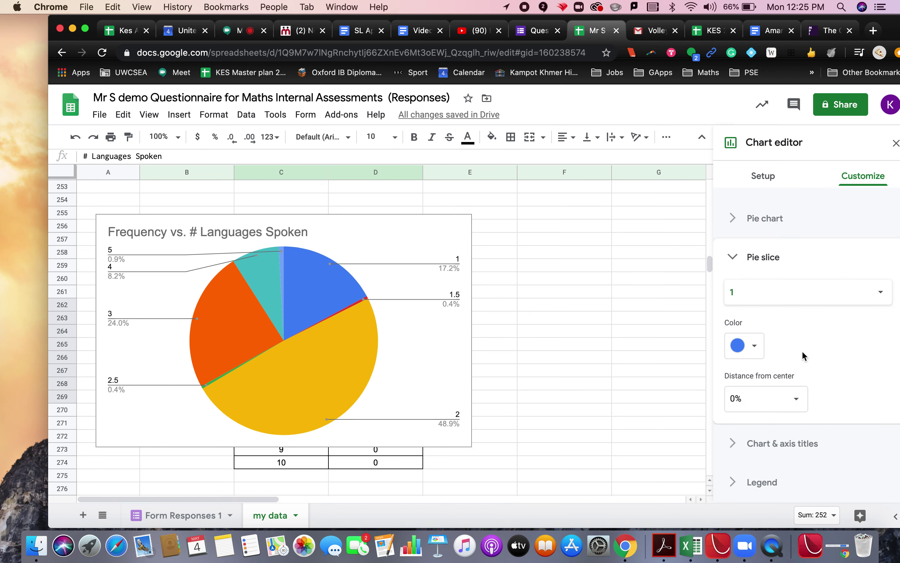
{"action": "left_click", "coordinate": [760, 483]}
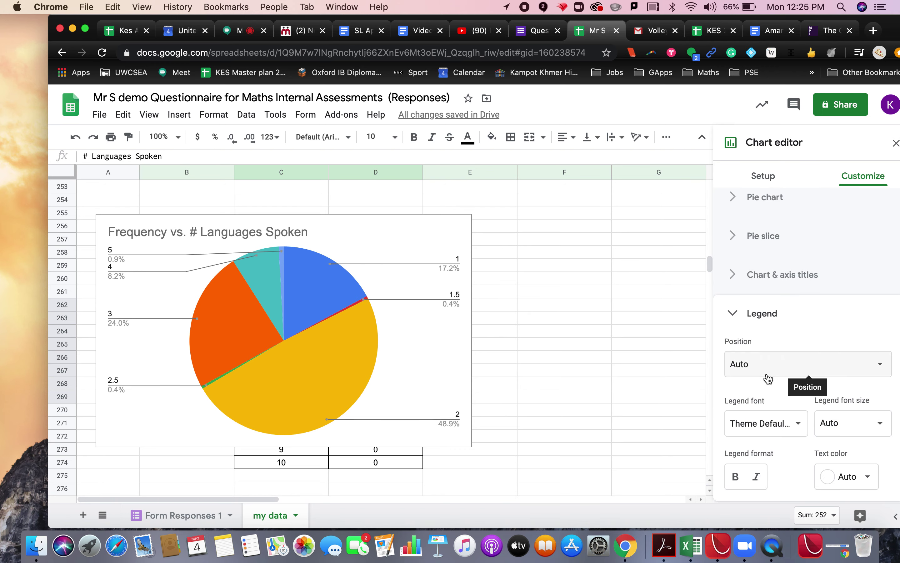
{"action": "left_click", "coordinate": [770, 176]}
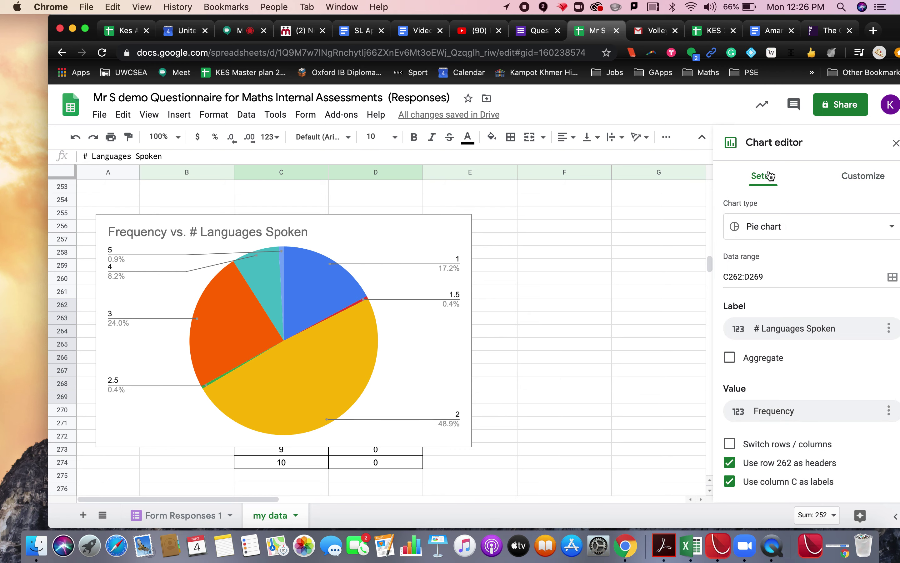